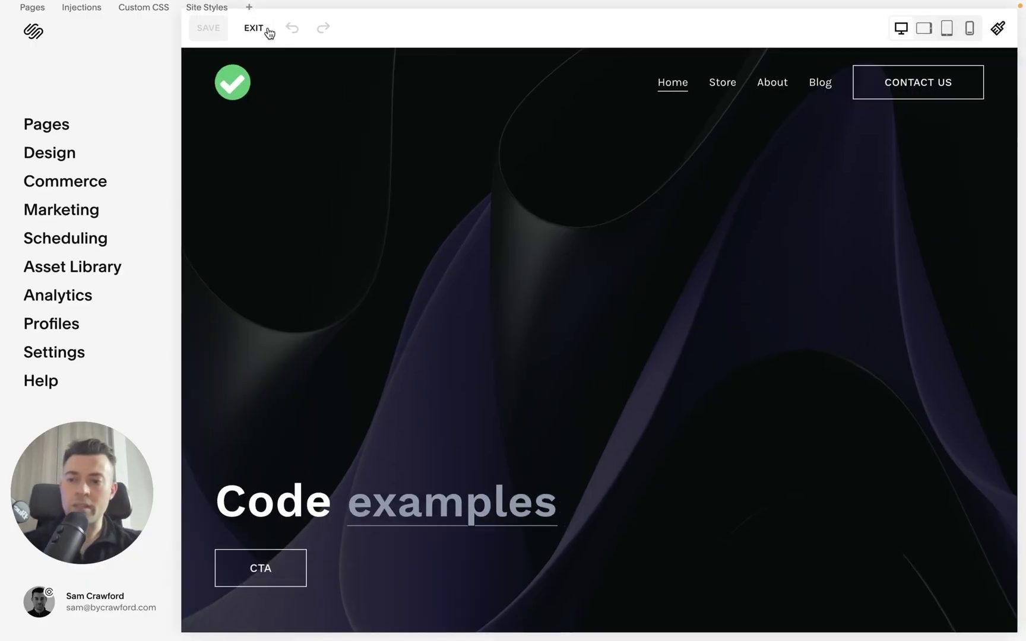
- Add the 'Introduce your brand' intro layout as a new section below the video block
{"action": "scroll", "coordinate": [379, 332], "scroll_direction": "down", "scroll_amount": 7}
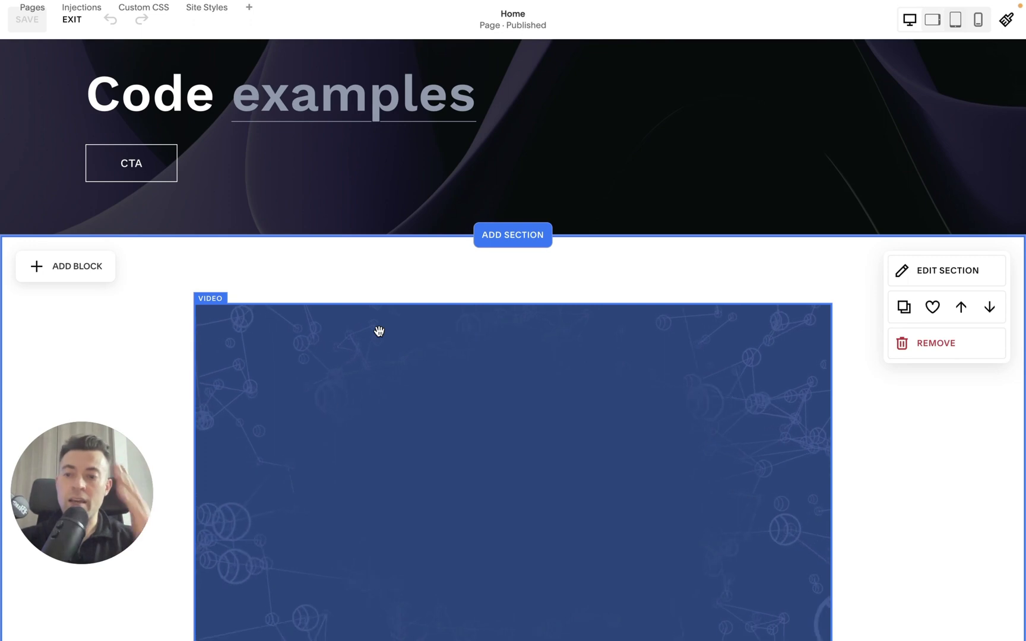
{"action": "scroll", "coordinate": [380, 332], "scroll_direction": "down", "scroll_amount": 10}
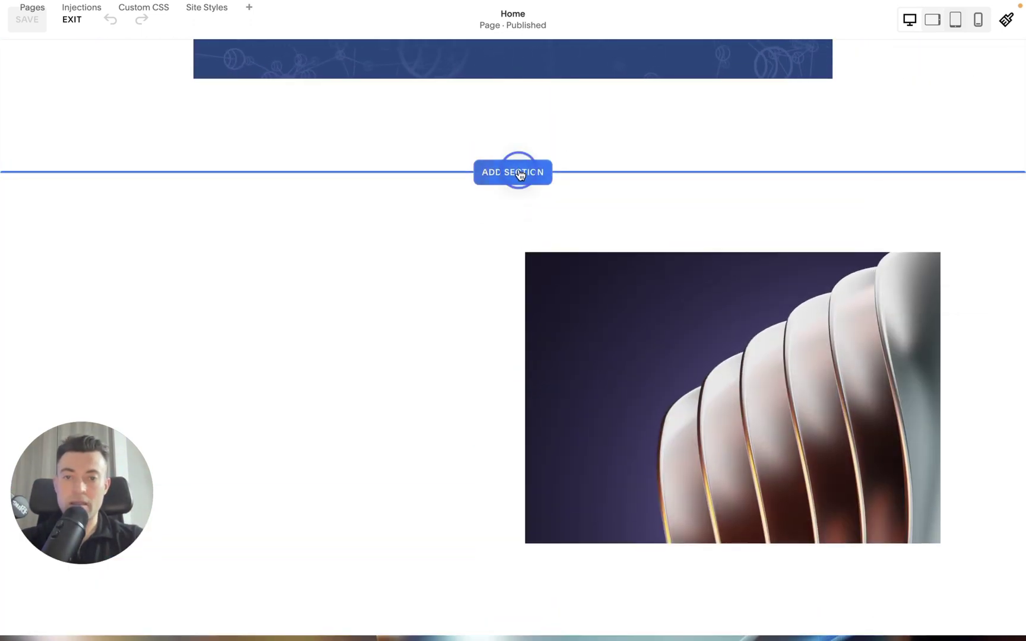
{"action": "left_click", "coordinate": [515, 170]}
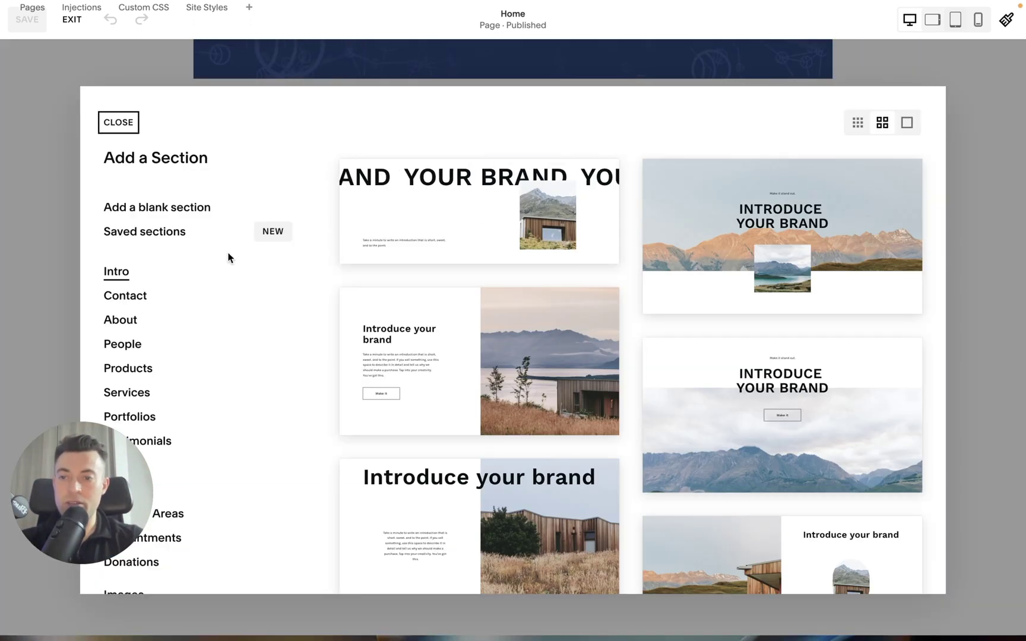
{"action": "left_click", "coordinate": [420, 333]}
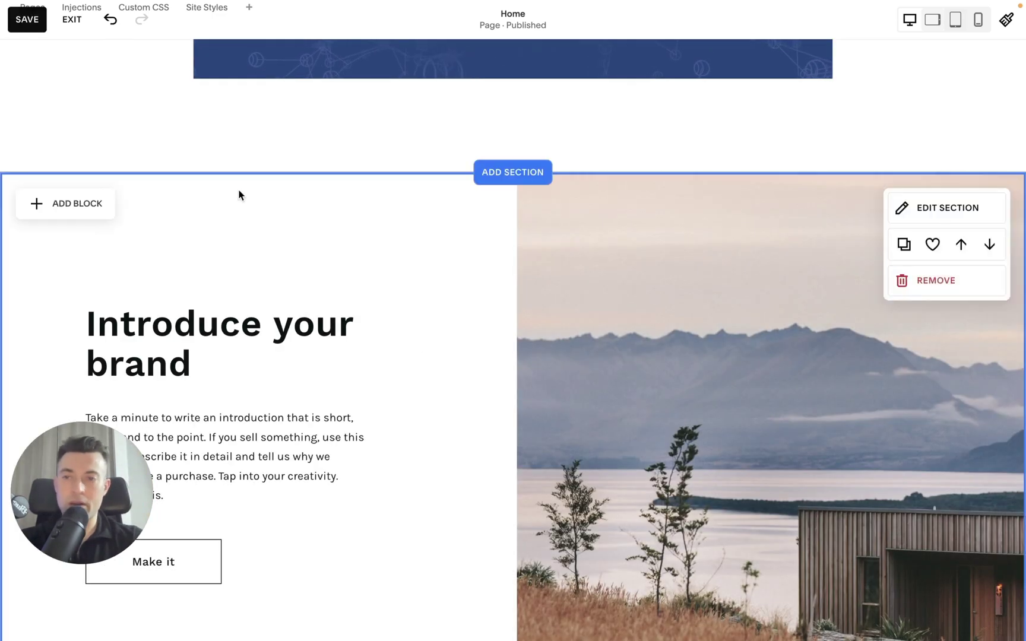
{"action": "scroll", "coordinate": [288, 424], "scroll_direction": "down", "scroll_amount": 2}
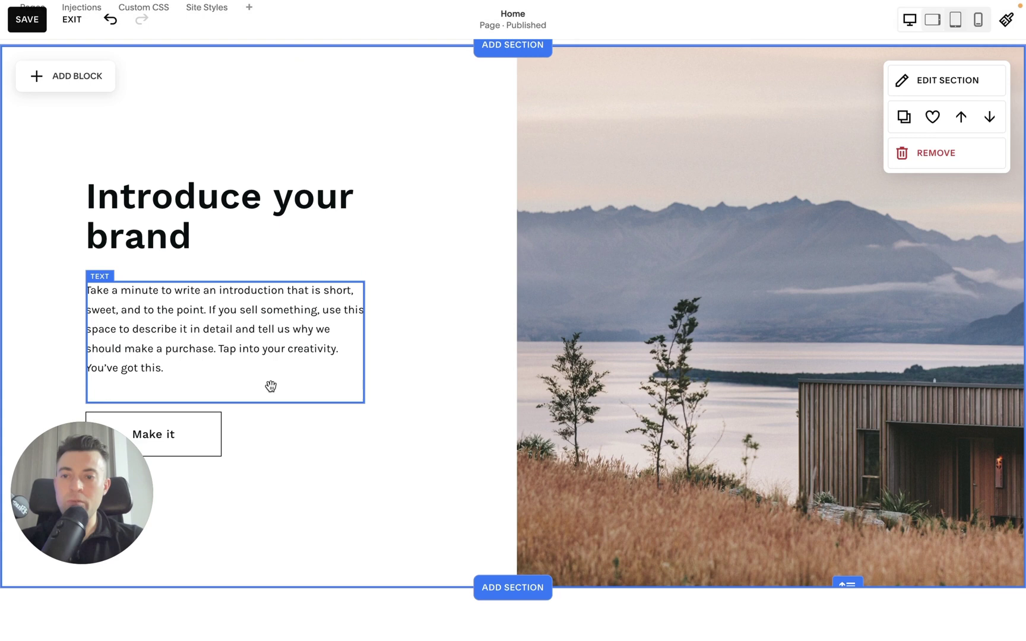
- Restyle the intro paragraph as Paragraph 3
{"action": "left_click", "coordinate": [253, 349]}
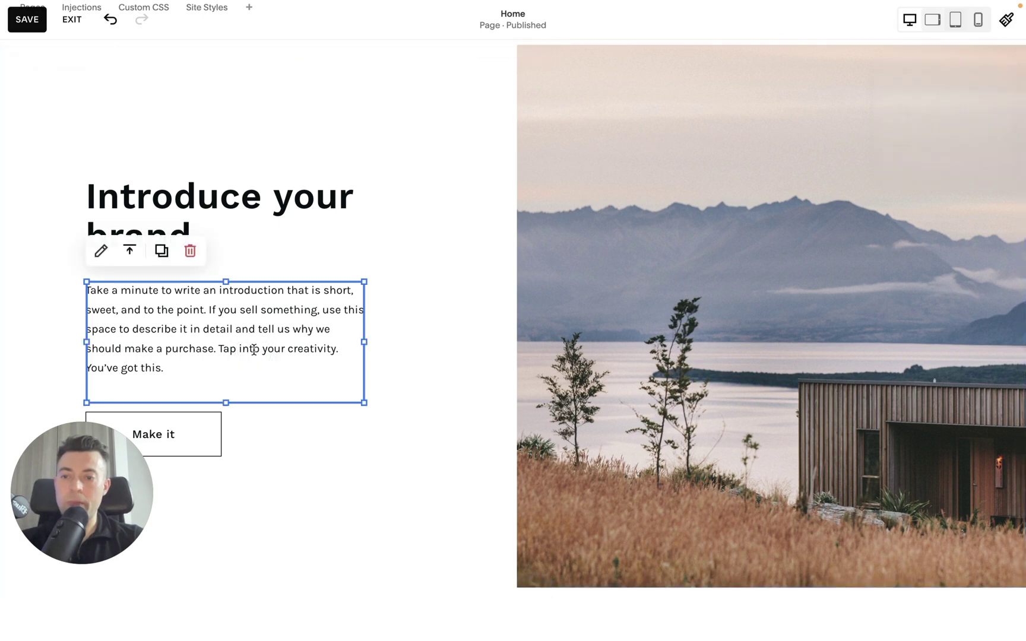
{"action": "left_click", "coordinate": [152, 299]}
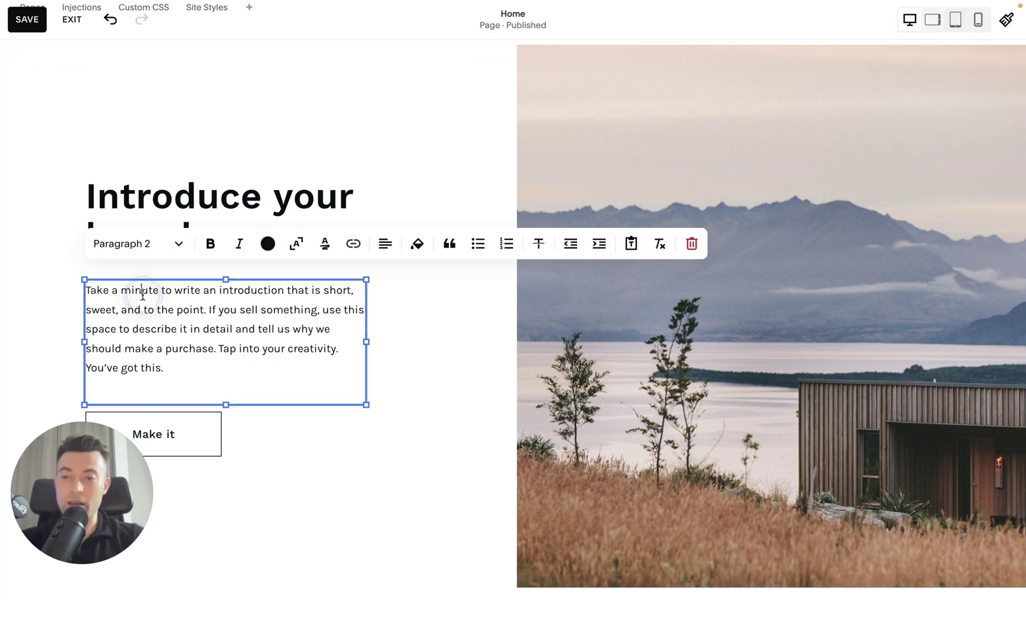
{"action": "double_click", "coordinate": [136, 289]}
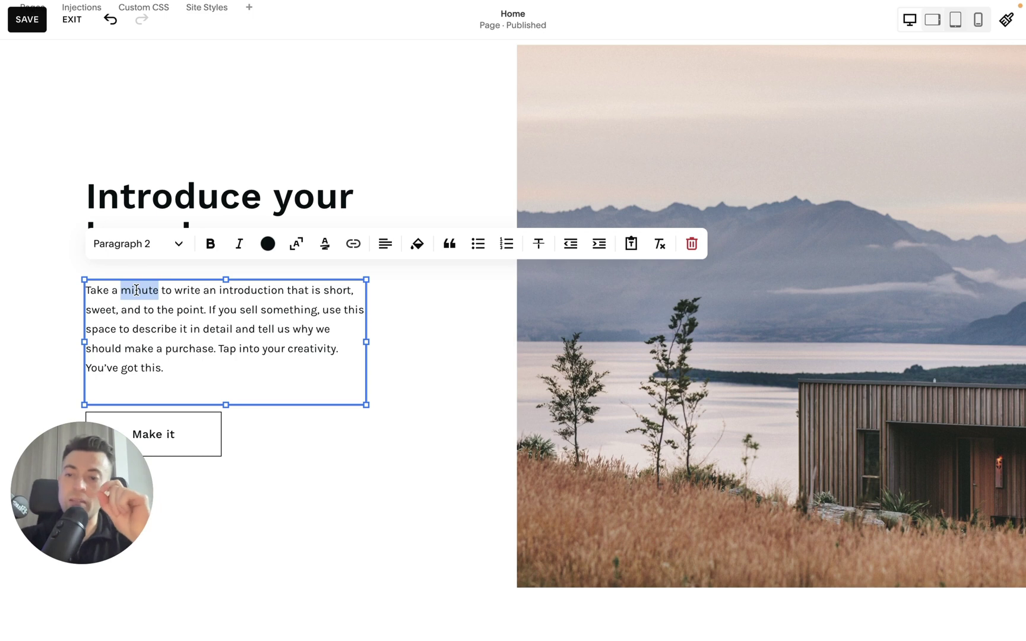
{"action": "left_click", "coordinate": [152, 254]}
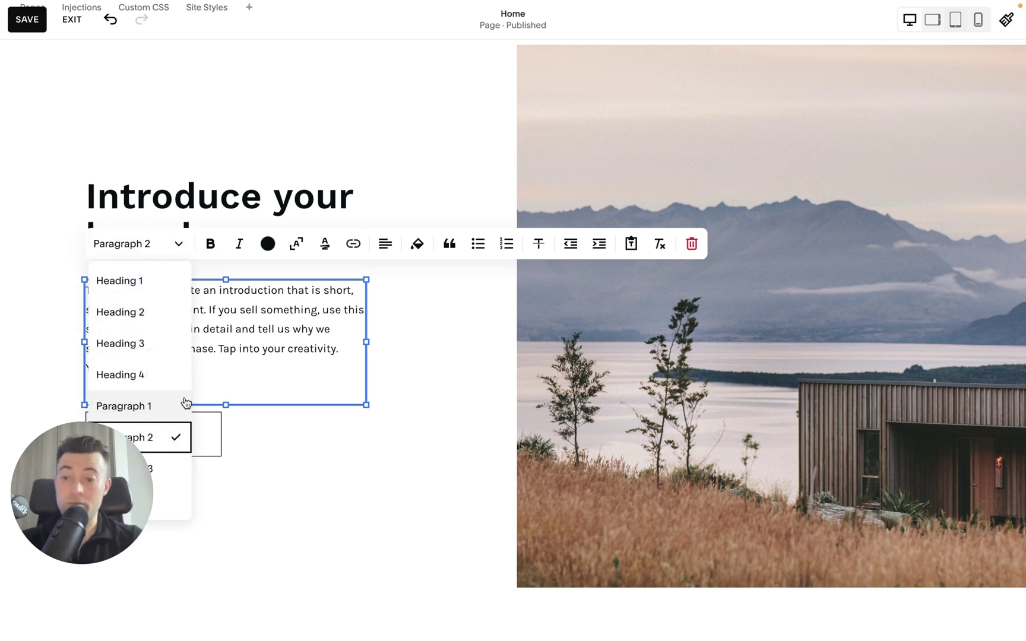
{"action": "left_click", "coordinate": [165, 469]}
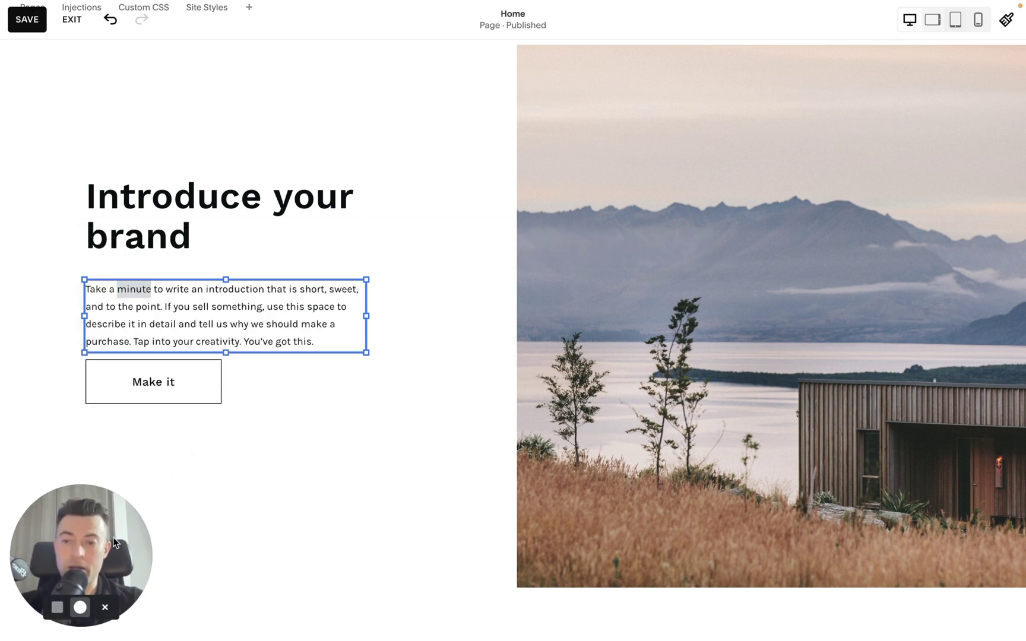
- Try Heading 3 on the paragraph, then undo back to Paragraph 2 and reselect 'minute'
{"action": "left_click", "coordinate": [143, 321]}
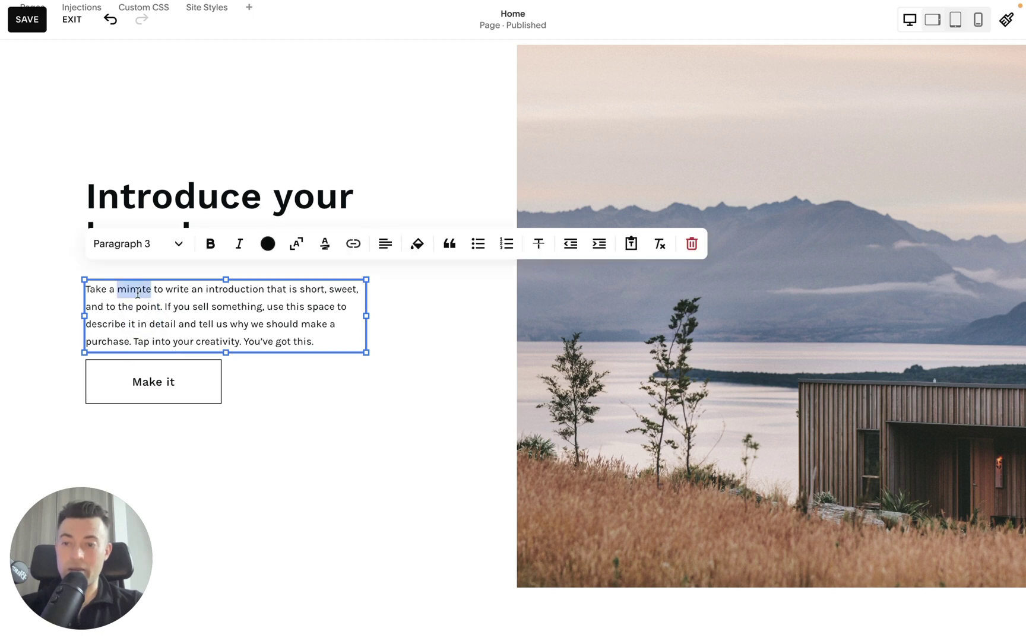
{"action": "left_click", "coordinate": [138, 242]}
{"action": "left_click", "coordinate": [150, 348]}
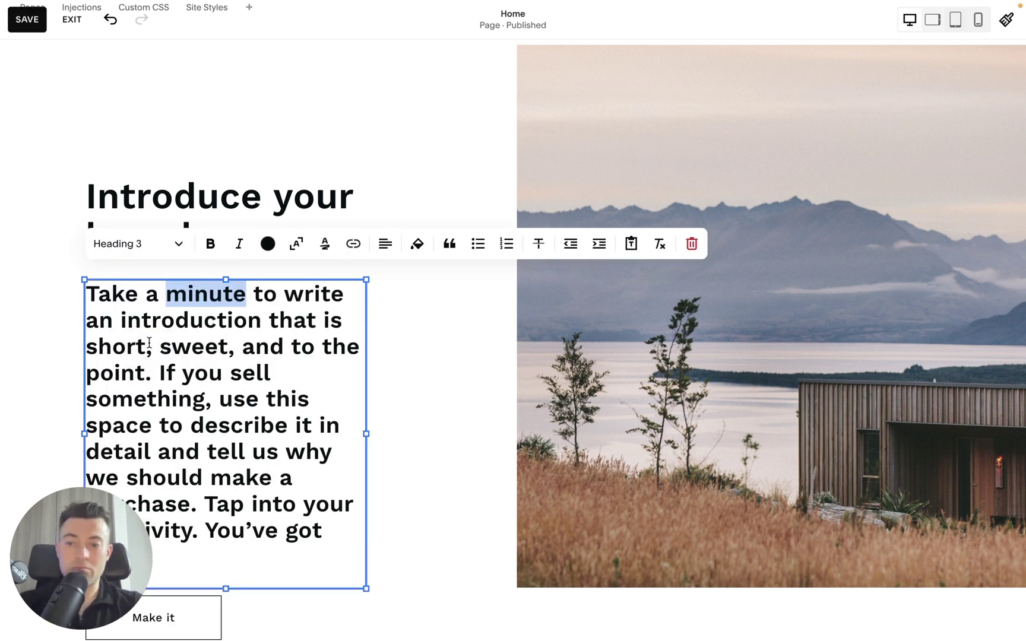
{"action": "left_click", "coordinate": [110, 20]}
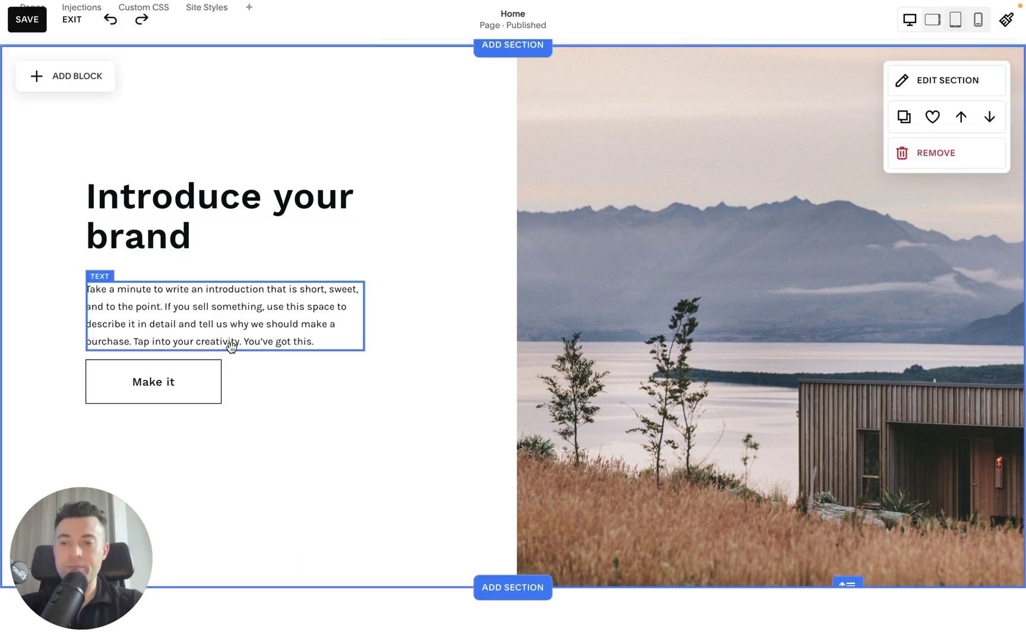
{"action": "double_click", "coordinate": [144, 290]}
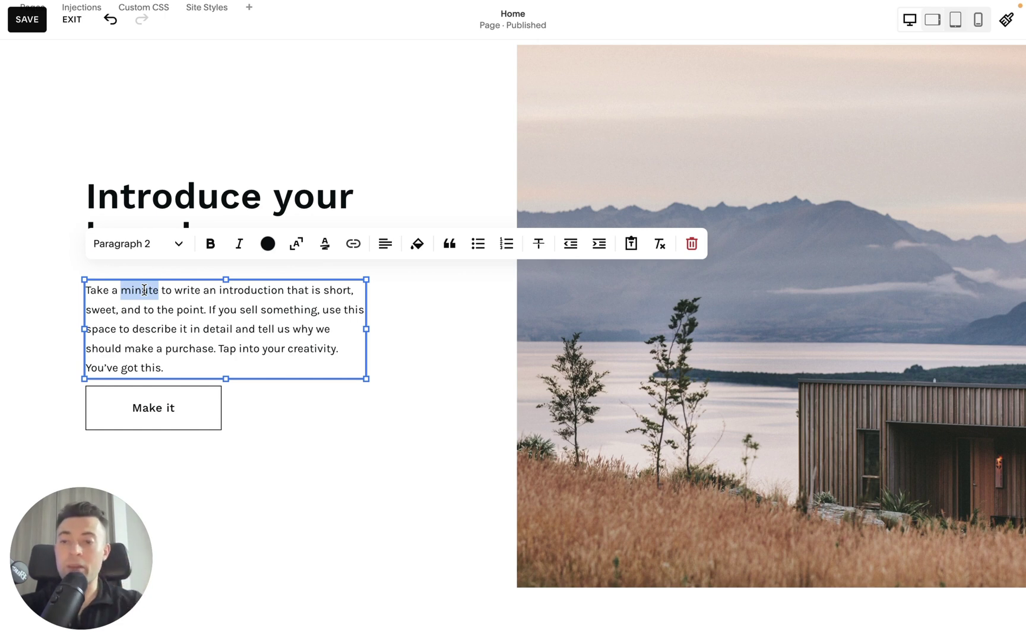
- Make the word 'minute' bold in the intro paragraph
{"action": "left_click", "coordinate": [143, 290]}
{"action": "double_click", "coordinate": [143, 290]}
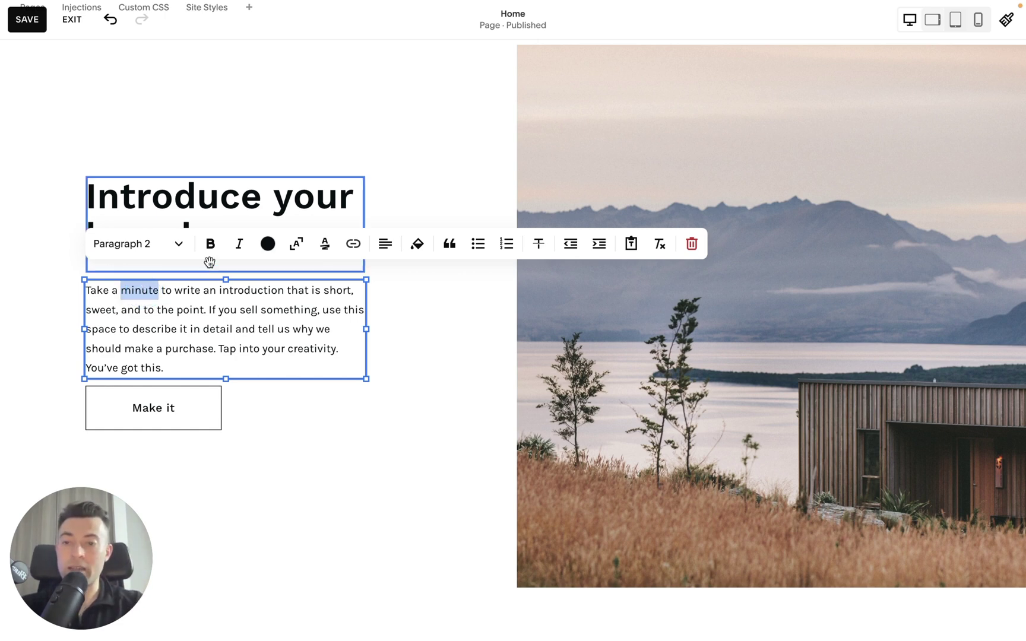
{"action": "left_click", "coordinate": [211, 245]}
{"action": "left_click", "coordinate": [239, 245]}
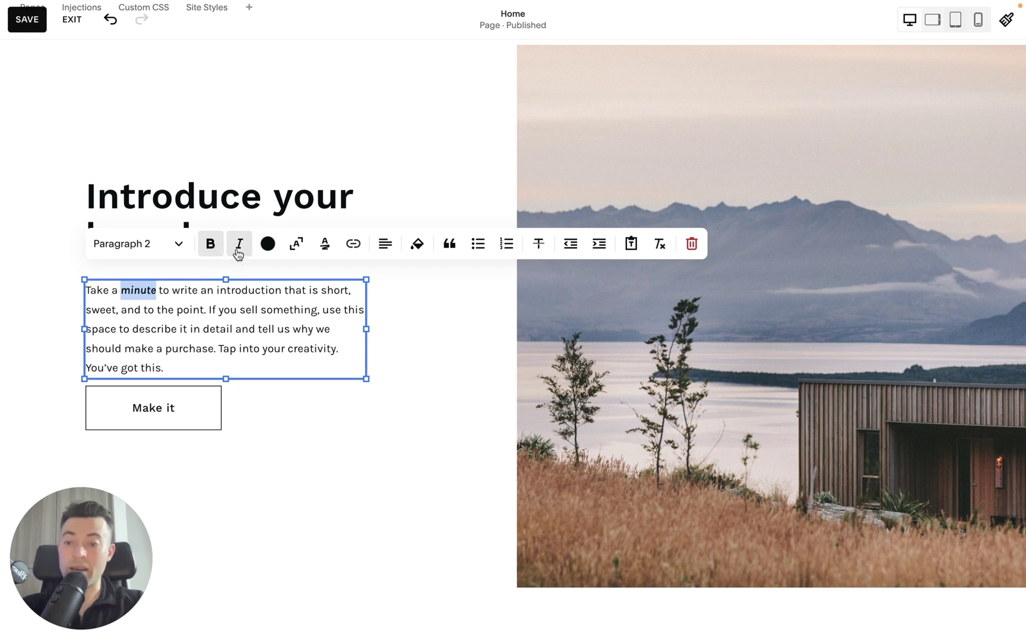
{"action": "left_click", "coordinate": [238, 244]}
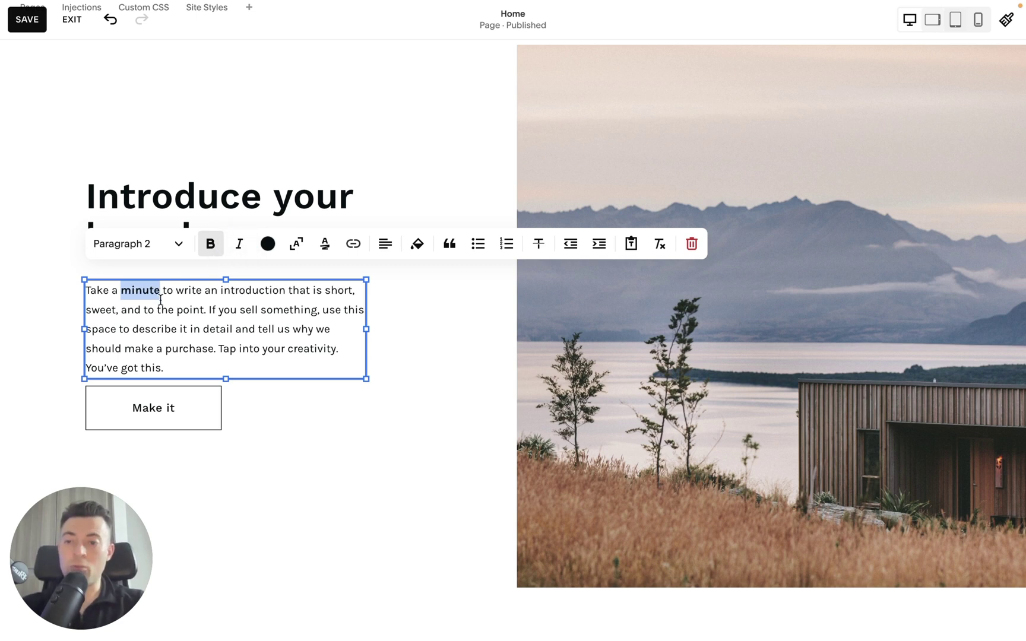
- Italicize the word 'point', then save the page and exit the editor
{"action": "double_click", "coordinate": [188, 311]}
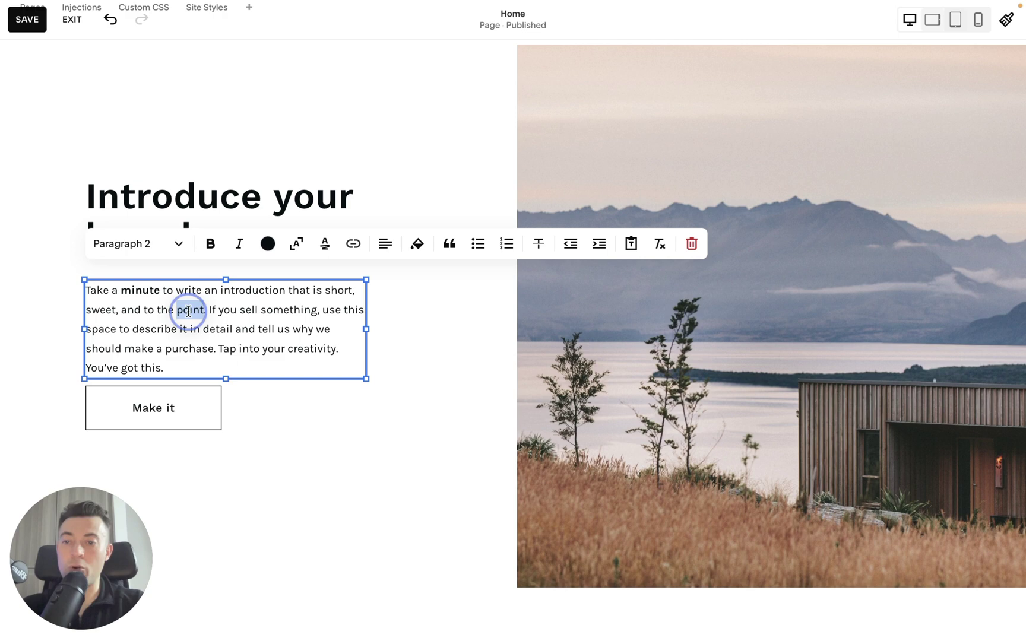
{"action": "left_click", "coordinate": [238, 245]}
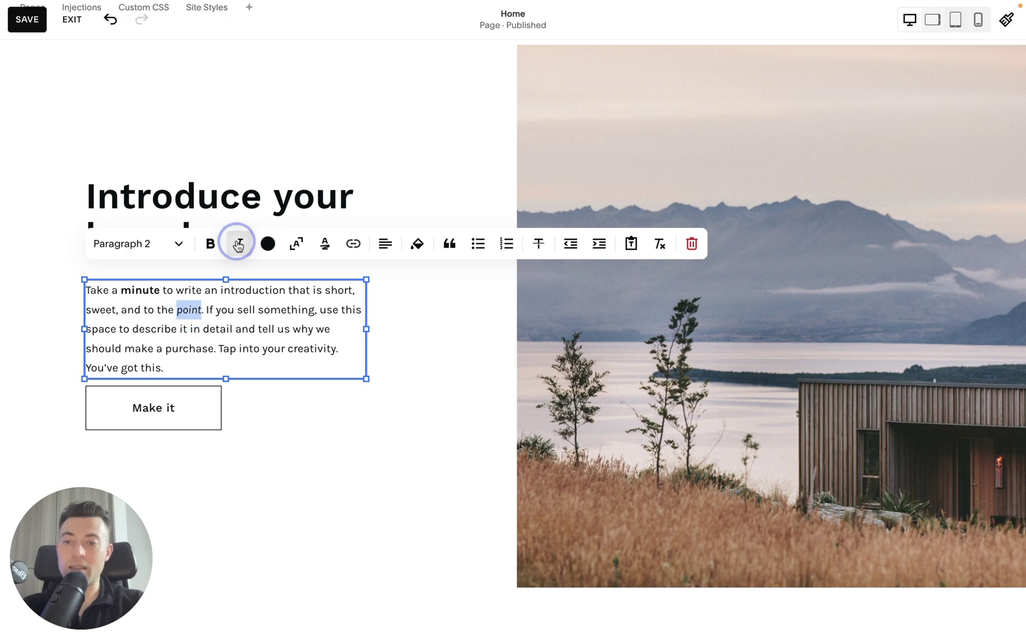
{"action": "left_click", "coordinate": [25, 23]}
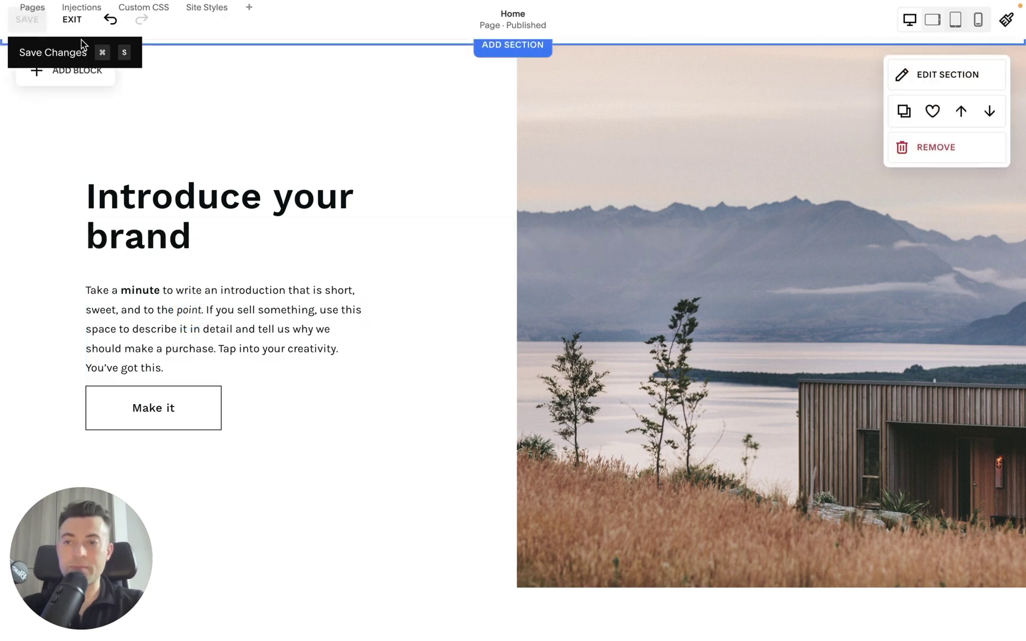
{"action": "left_click", "coordinate": [73, 21]}
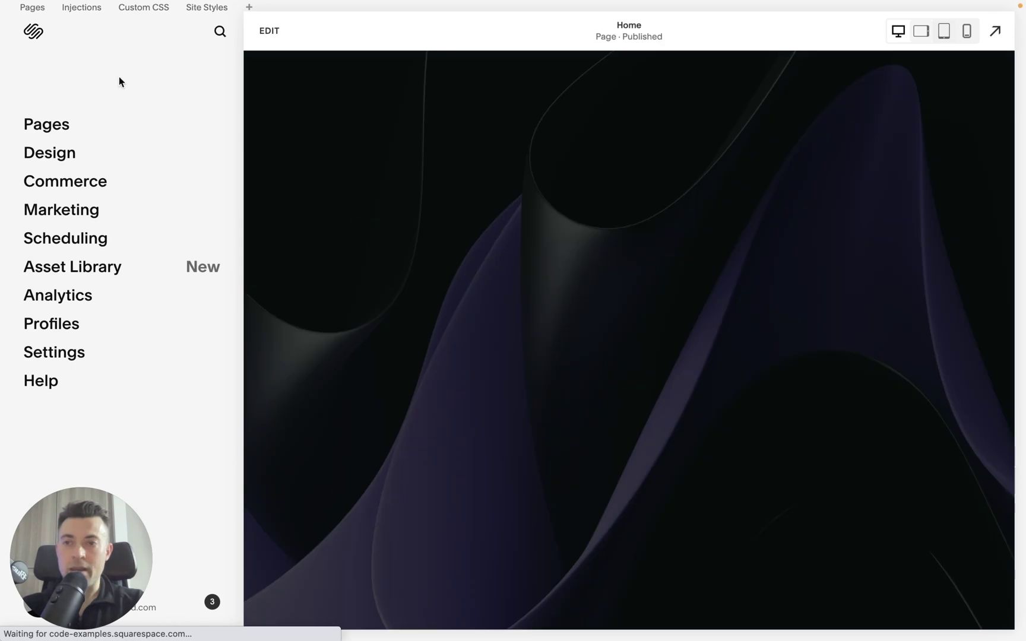
- Open the site's Custom CSS editor from the Design settings
{"action": "left_click", "coordinate": [82, 153]}
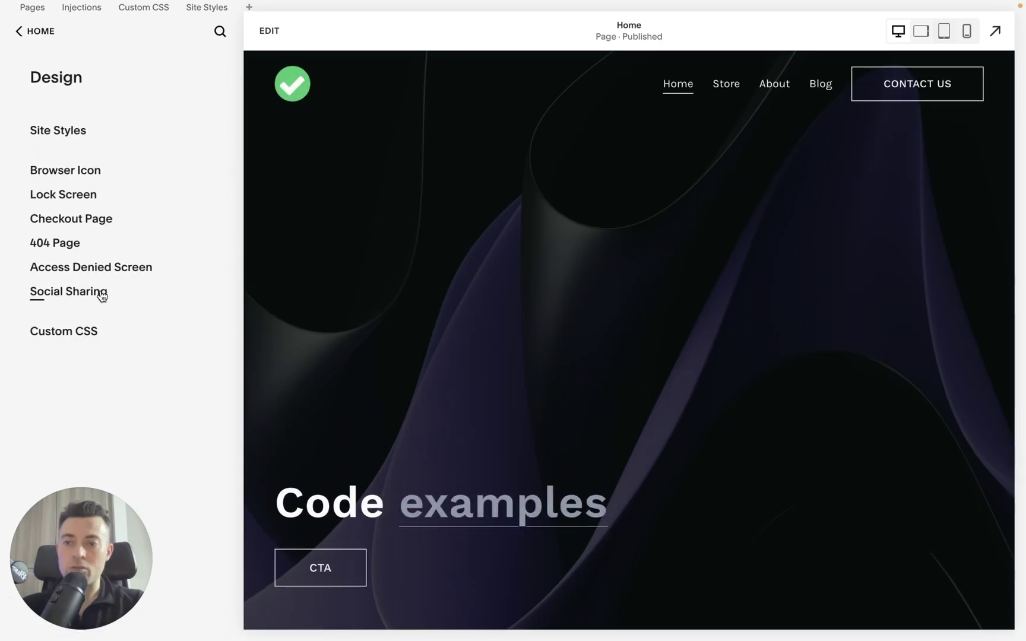
{"action": "left_click", "coordinate": [70, 336]}
{"action": "scroll", "coordinate": [687, 446], "scroll_direction": "down", "scroll_amount": 10}
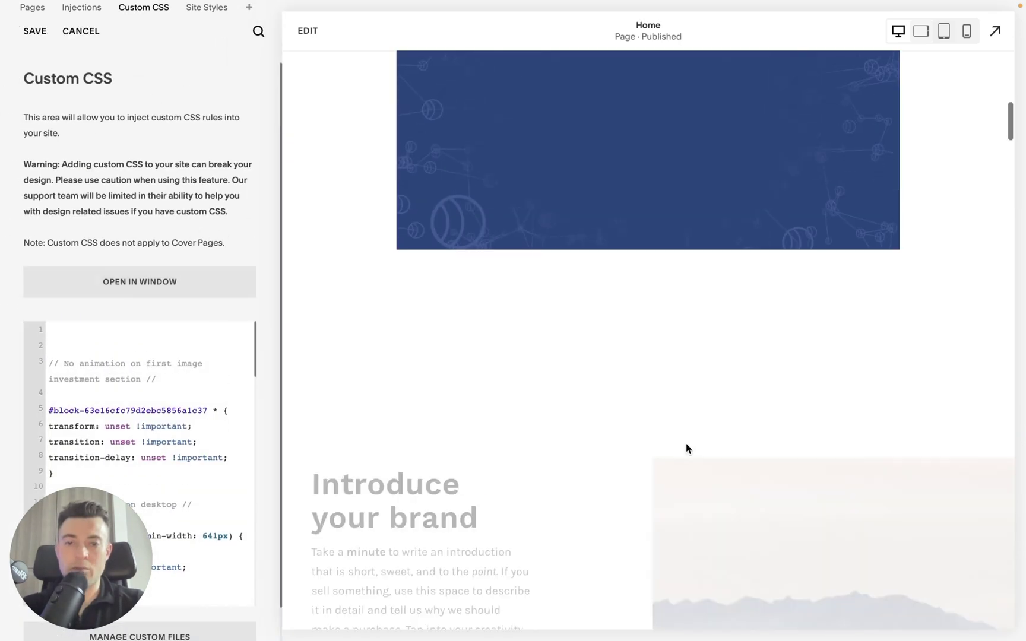
{"action": "scroll", "coordinate": [686, 445], "scroll_direction": "down", "scroll_amount": 6}
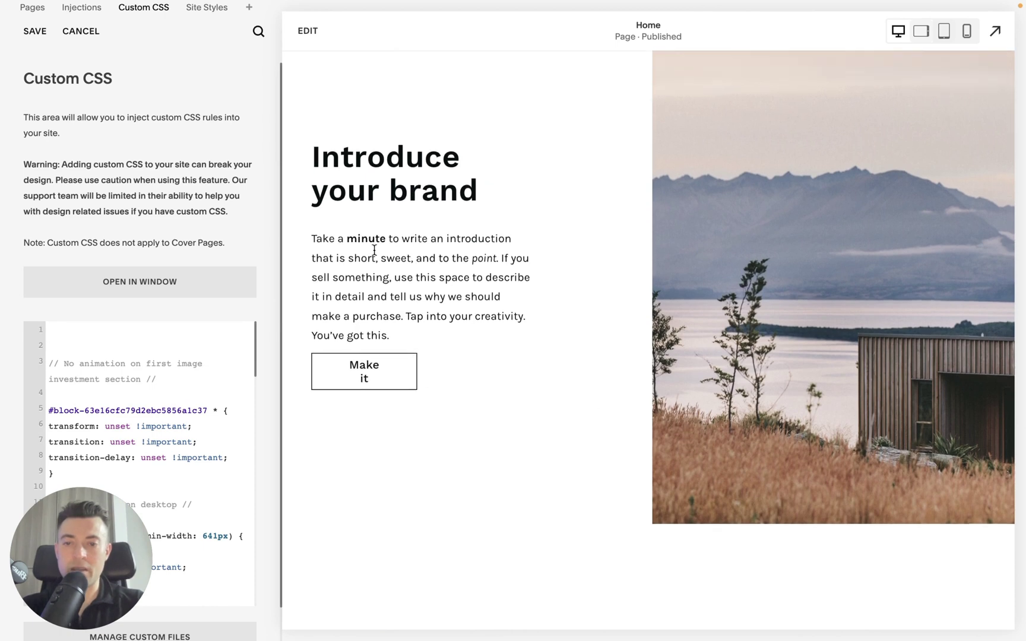
{"action": "scroll", "coordinate": [178, 205], "scroll_direction": "down", "scroll_amount": 1}
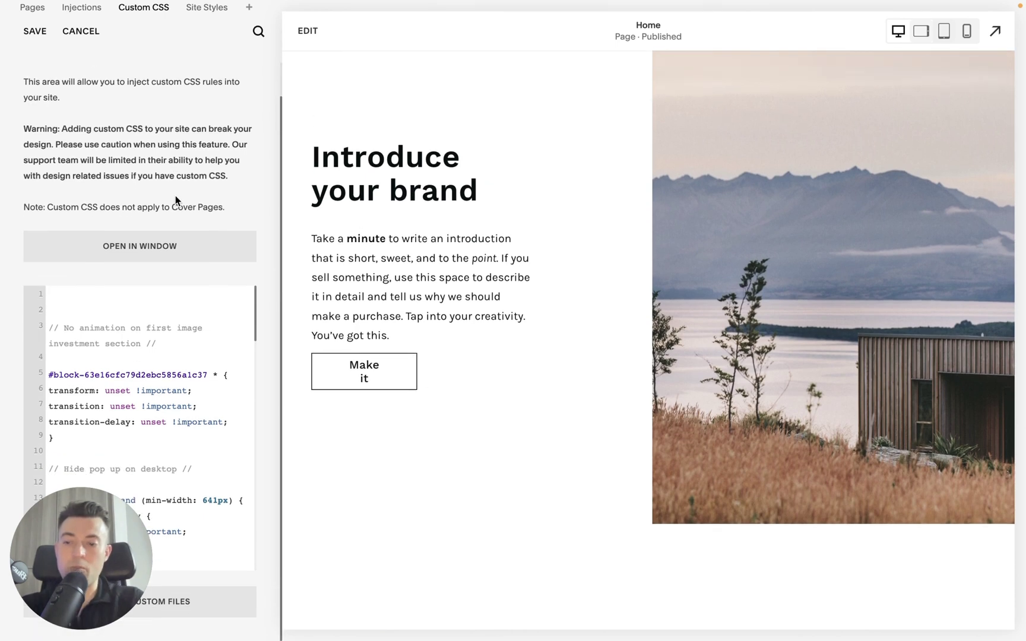
- Write a strong rule with font-size: 3rem and add blank lines below it
{"action": "type", "text": "strong"}
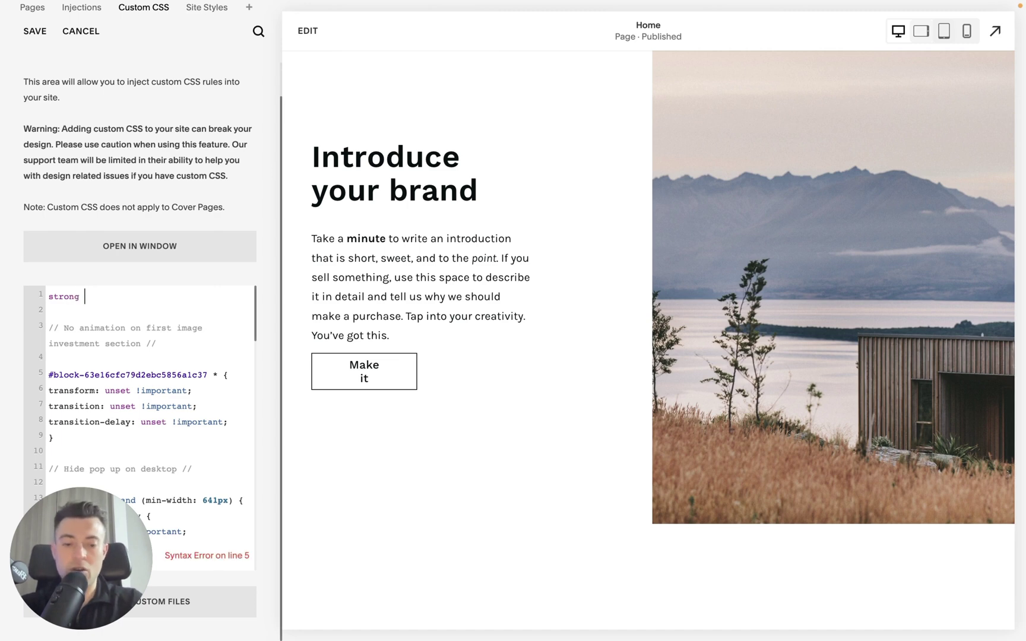
{"action": "type", "text": " {"}
{"action": "key", "text": "Return"}
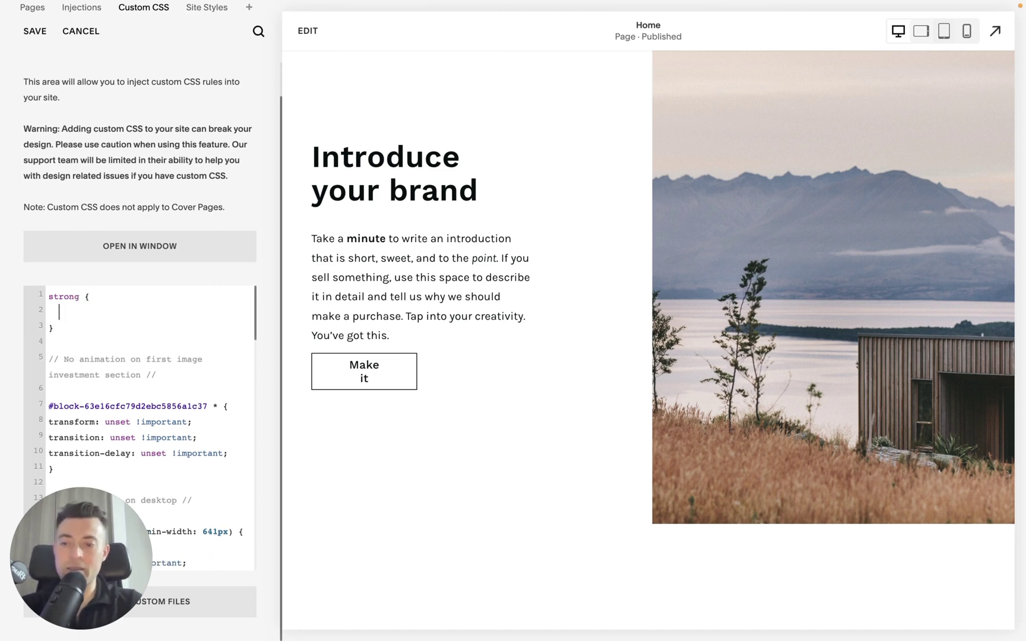
{"action": "type", "text": "font"}
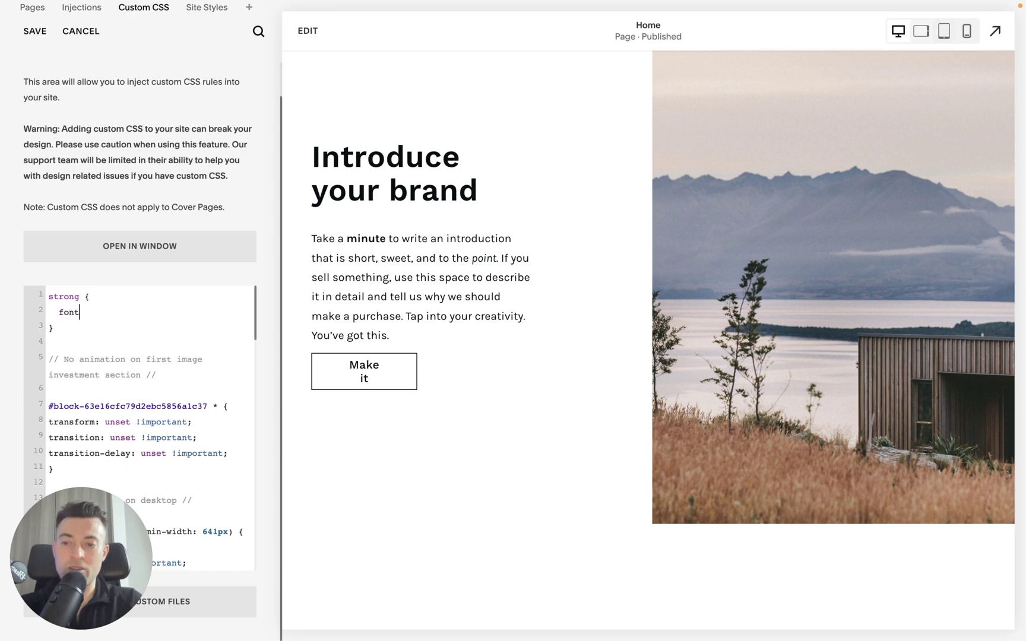
{"action": "type", "text": "-size: 3rem;"}
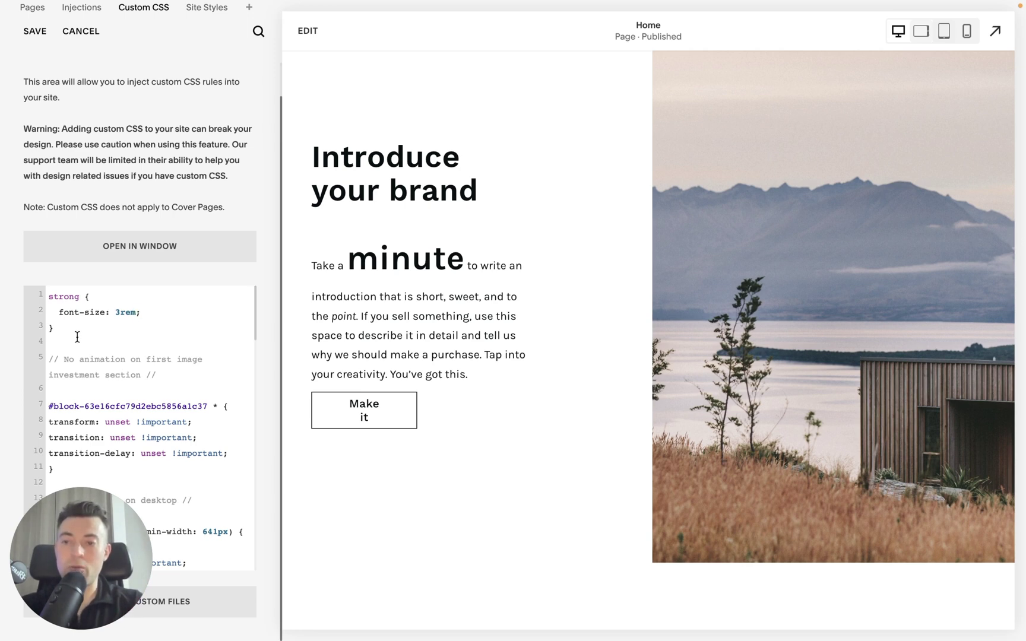
{"action": "left_click", "coordinate": [77, 336]}
{"action": "key", "text": "Return"}
{"action": "key", "text": "Return"}
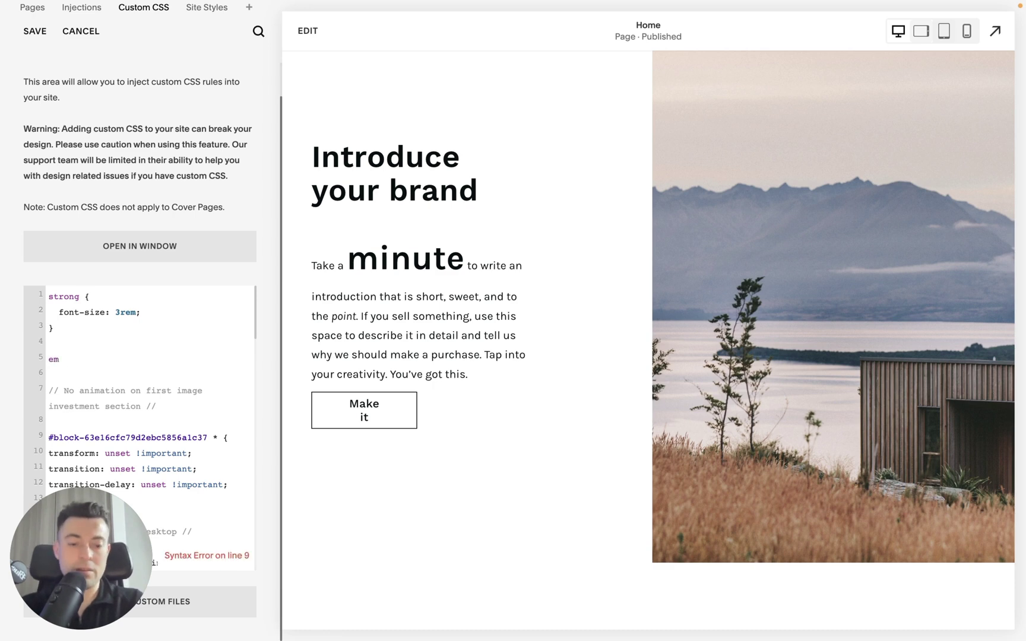
- Add an em rule with font-size: 0.5rem below the strong rule
{"action": "type", "text": "em {"}
{"action": "key", "text": "Return"}
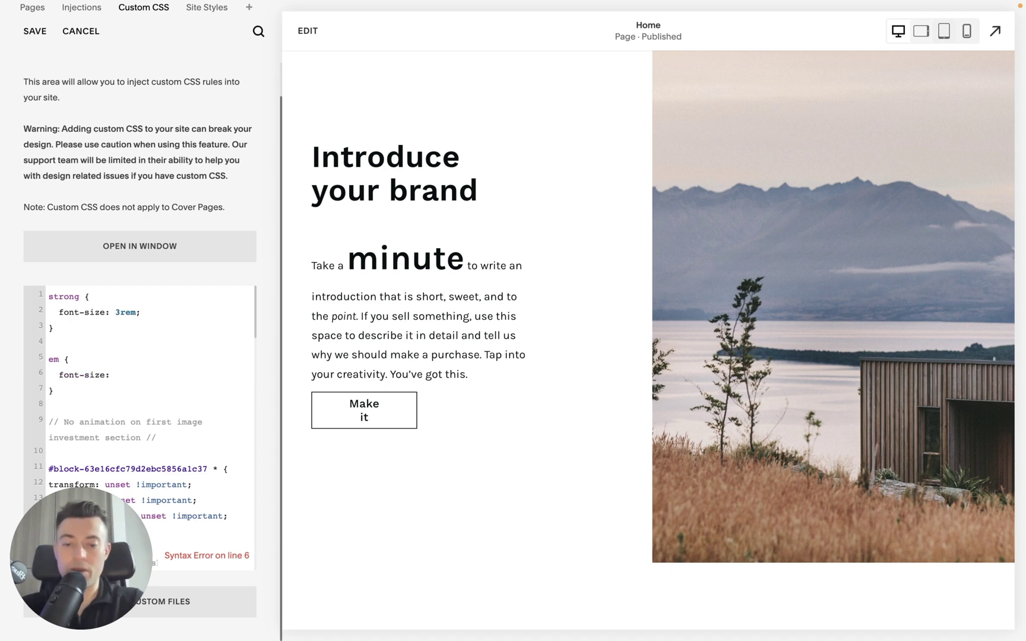
{"action": "type", "text": "font-size: 0.5re"}
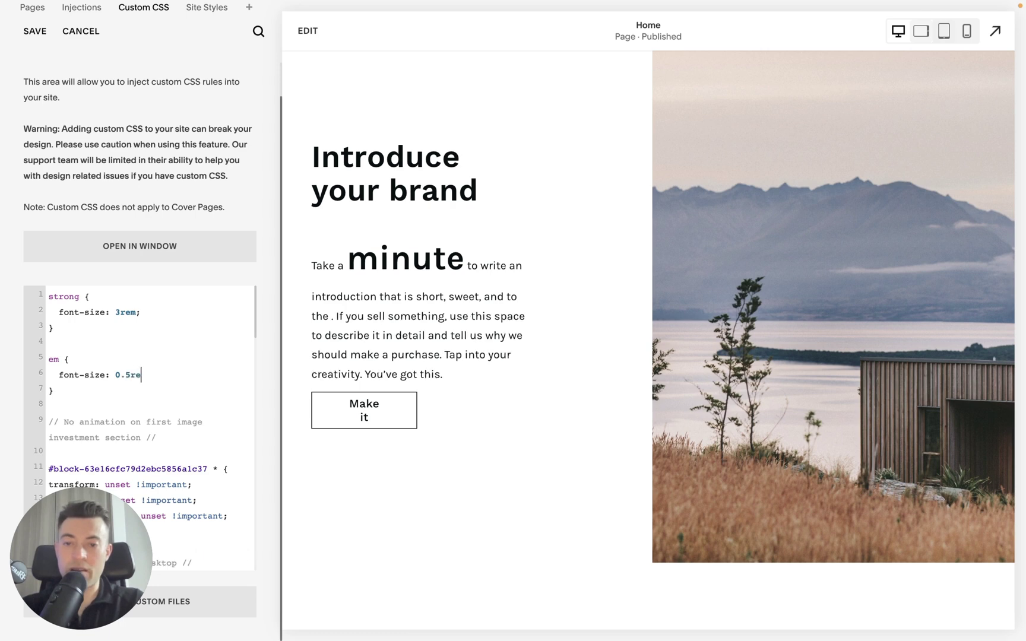
{"action": "type", "text": "m;"}
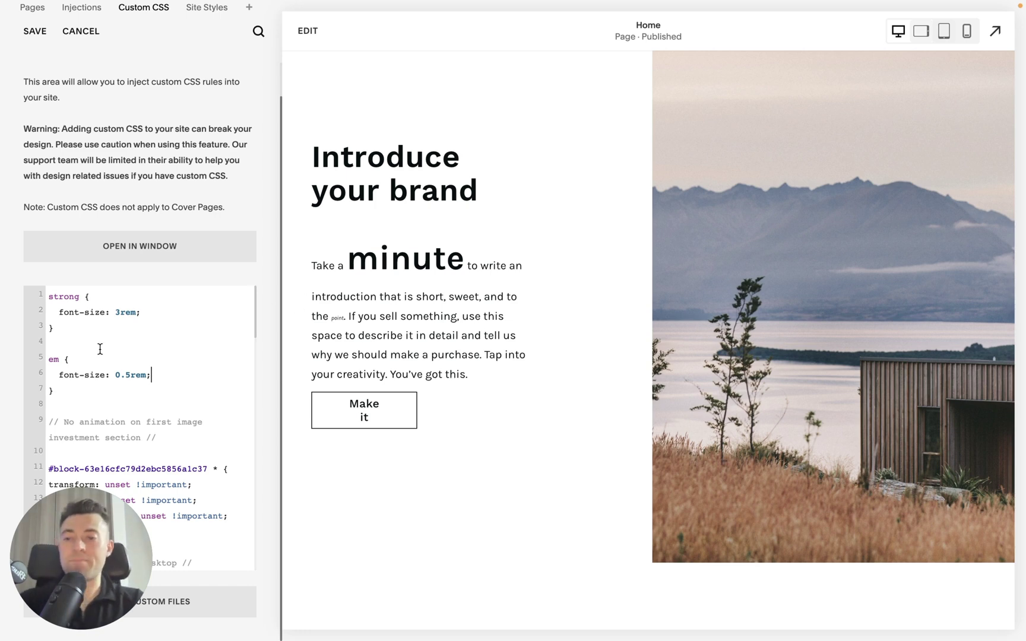
- Give the strong rule font-weight: normal and change its size to 2rem
{"action": "scroll", "coordinate": [100, 349], "scroll_direction": "up", "scroll_amount": 1}
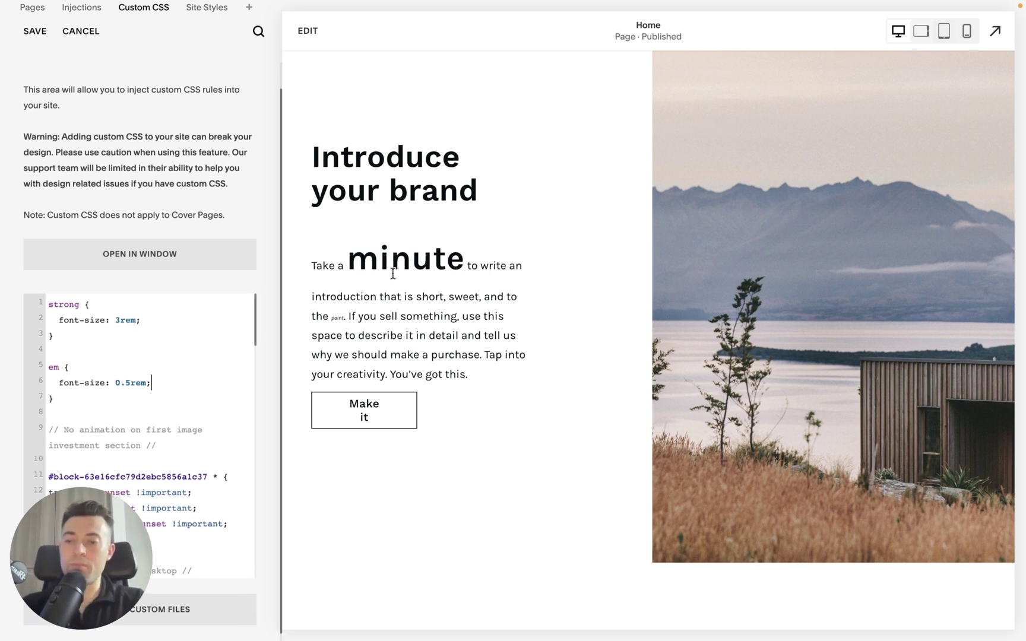
{"action": "left_click", "coordinate": [163, 319]}
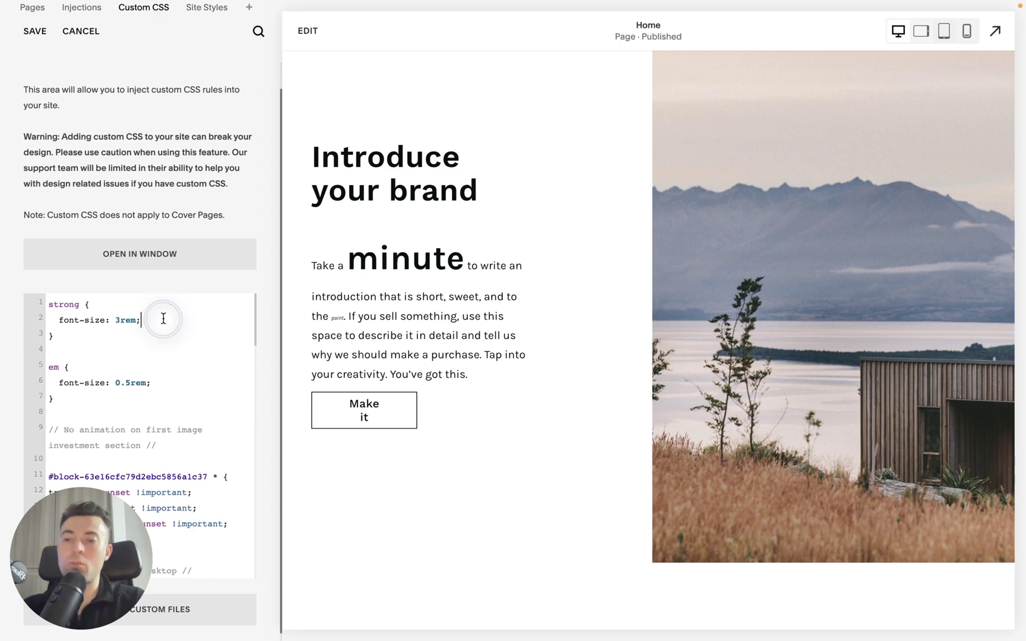
{"action": "key", "text": "Return"}
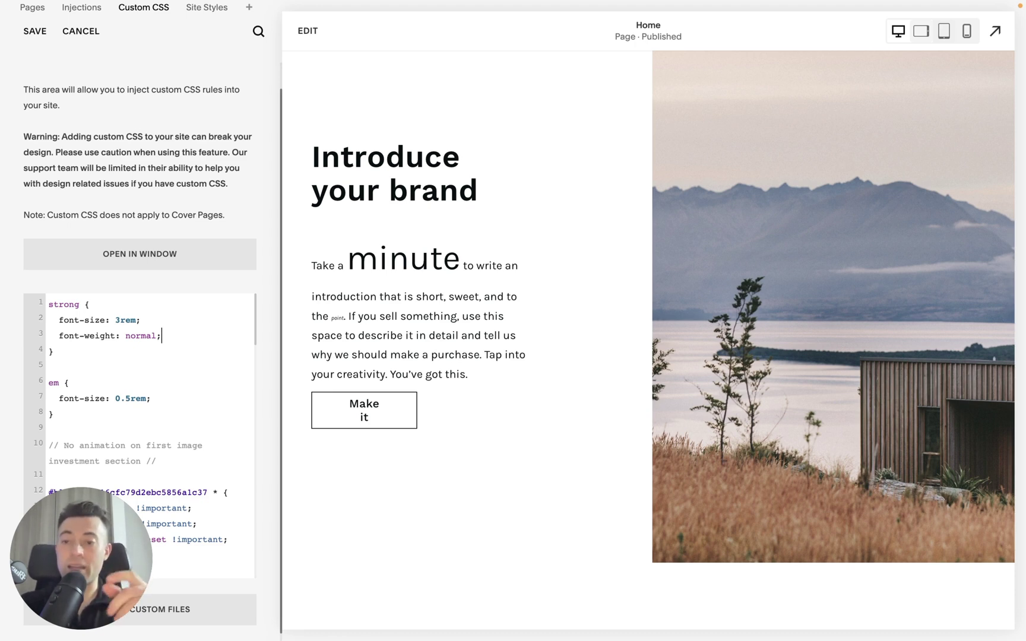
{"action": "left_click", "coordinate": [119, 320]}
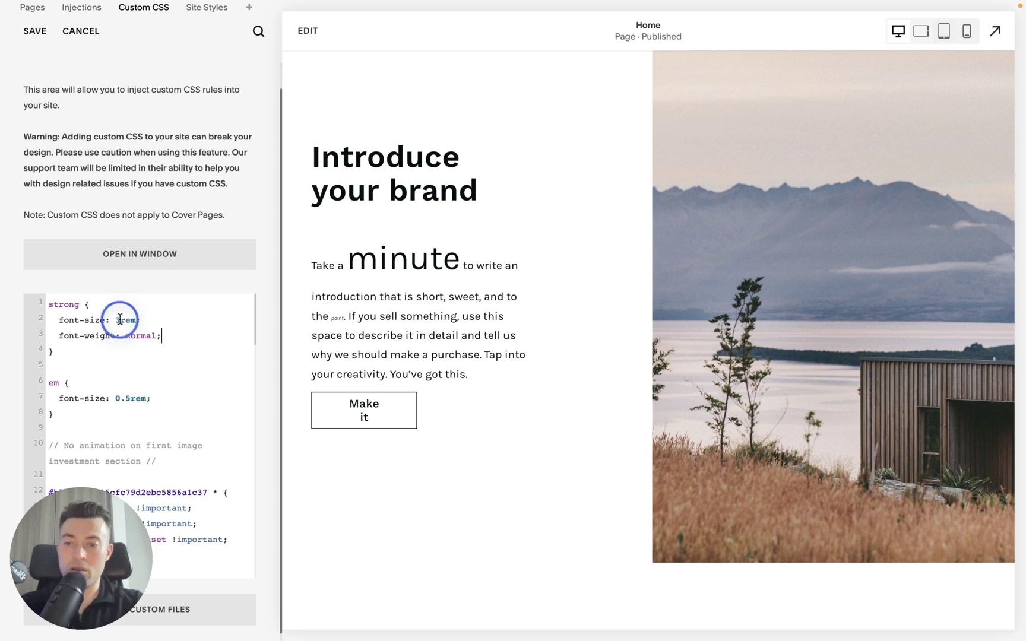
{"action": "key", "text": "BackSpace"}
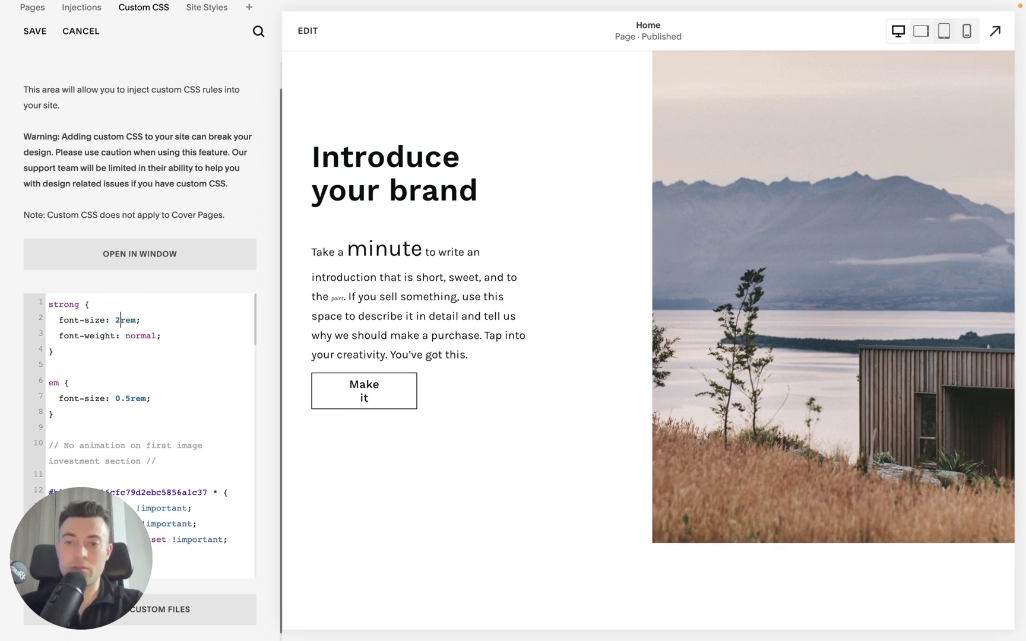
- Change the em rule's size to 0.7rem and add font-style: normal
{"action": "scroll", "coordinate": [140, 397], "scroll_direction": "down", "scroll_amount": 2}
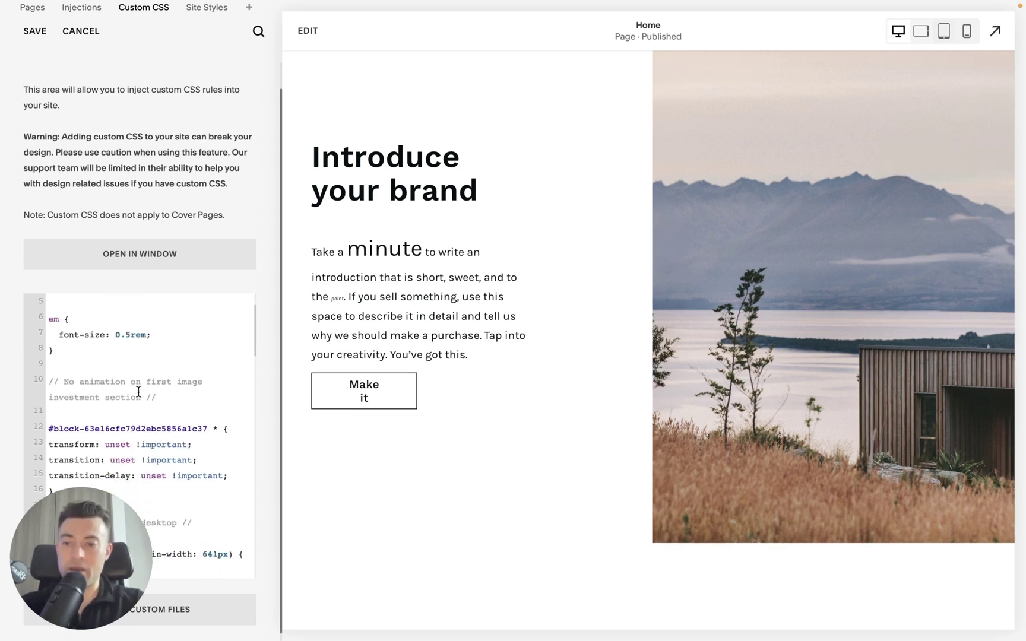
{"action": "left_click", "coordinate": [132, 336]}
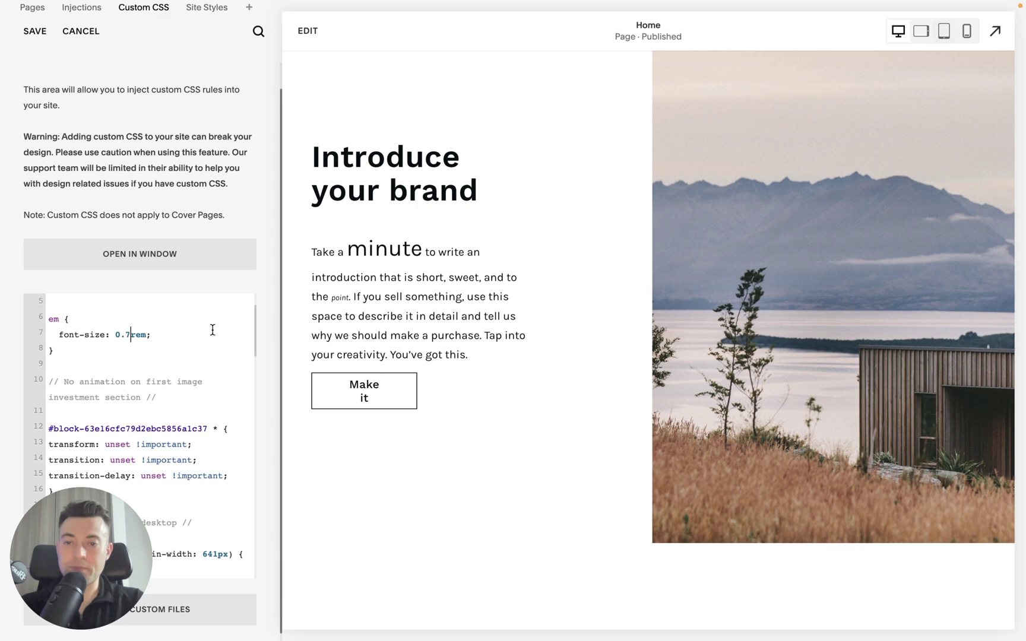
{"action": "key", "text": "Return"}
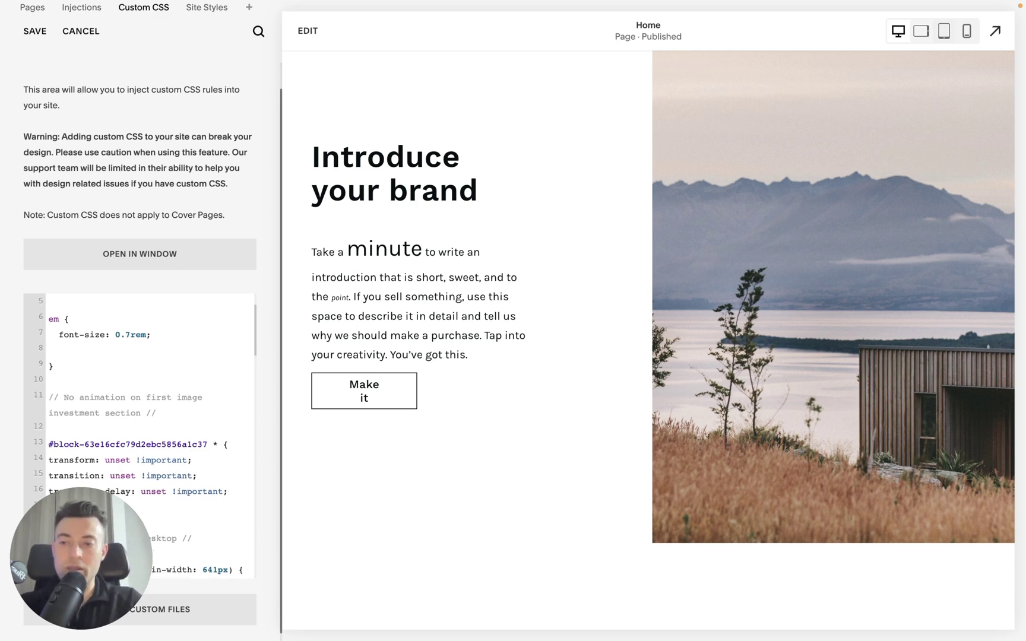
{"action": "type", "text": "font-style: nomr"}
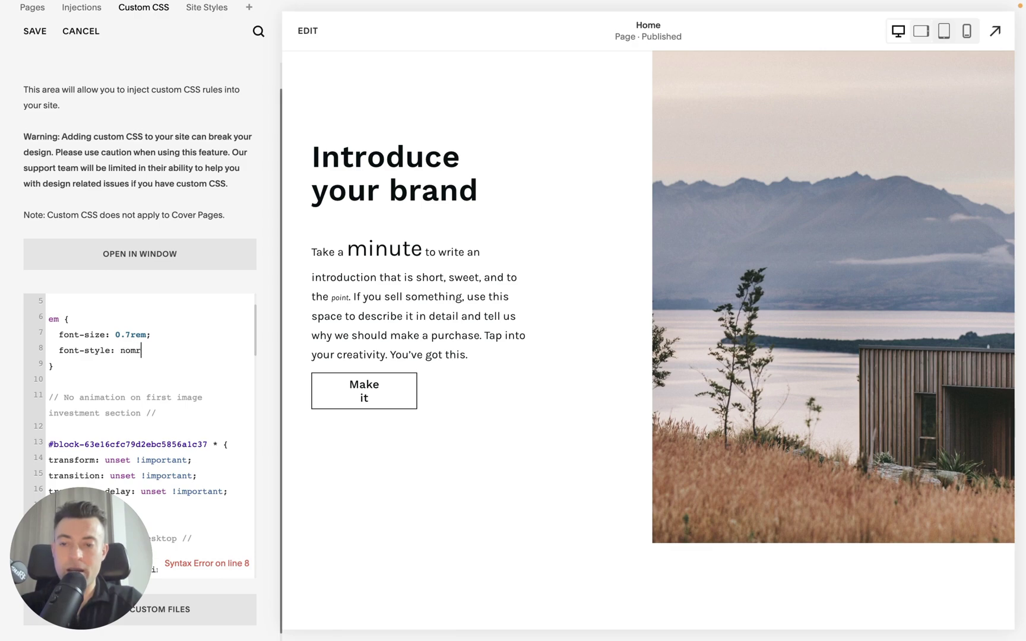
{"action": "key", "text": "BackSpace"}
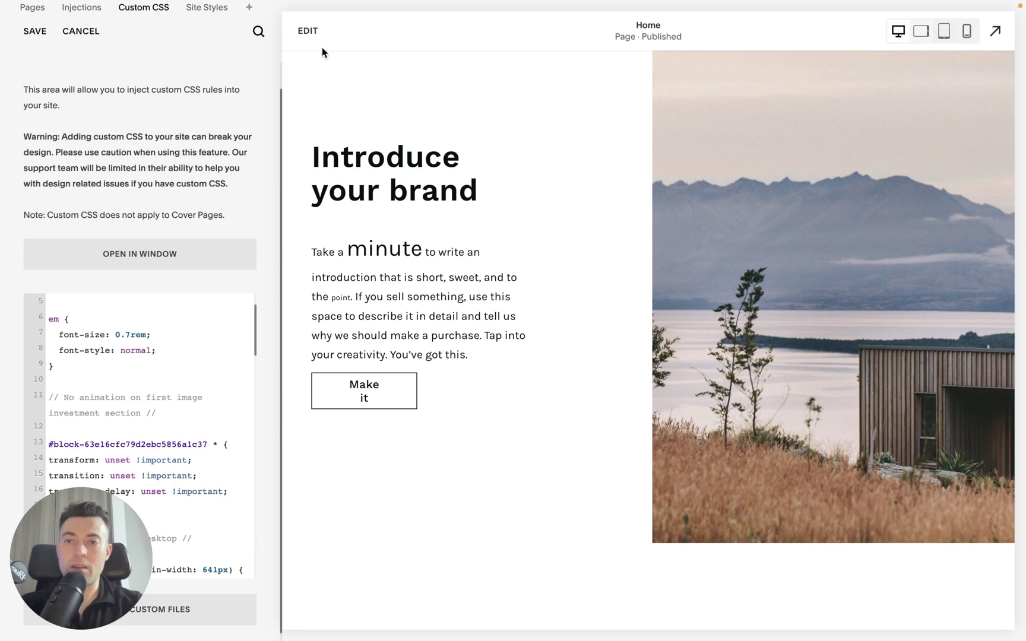
{"action": "left_click", "coordinate": [310, 32]}
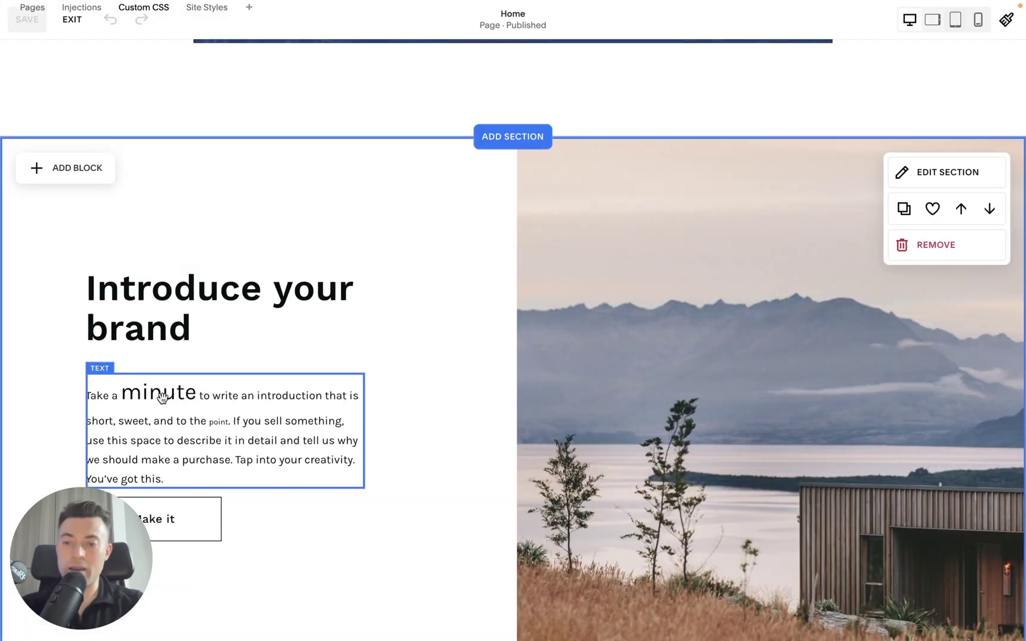
{"action": "left_click", "coordinate": [101, 394]}
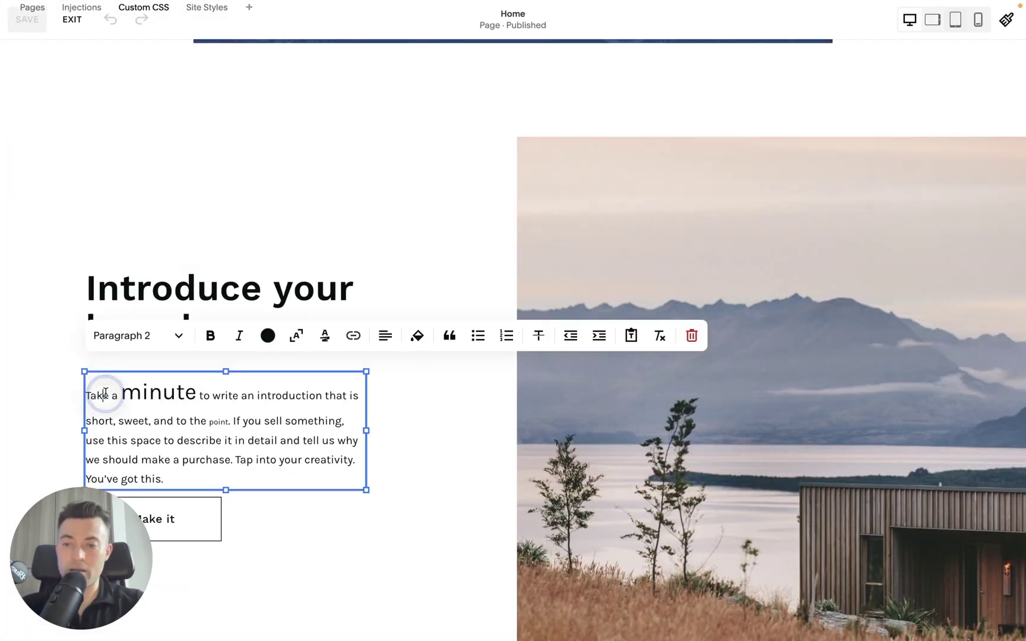
{"action": "left_click_drag", "start_coordinate": [85, 394], "coordinate": [358, 395]}
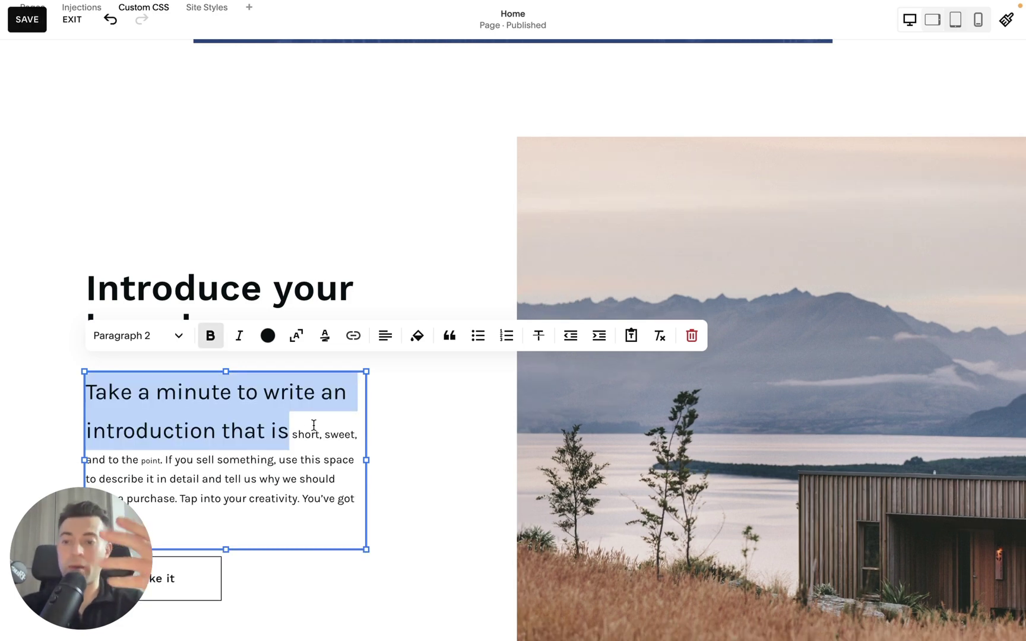
{"action": "scroll", "coordinate": [313, 425], "scroll_direction": "down", "scroll_amount": 3}
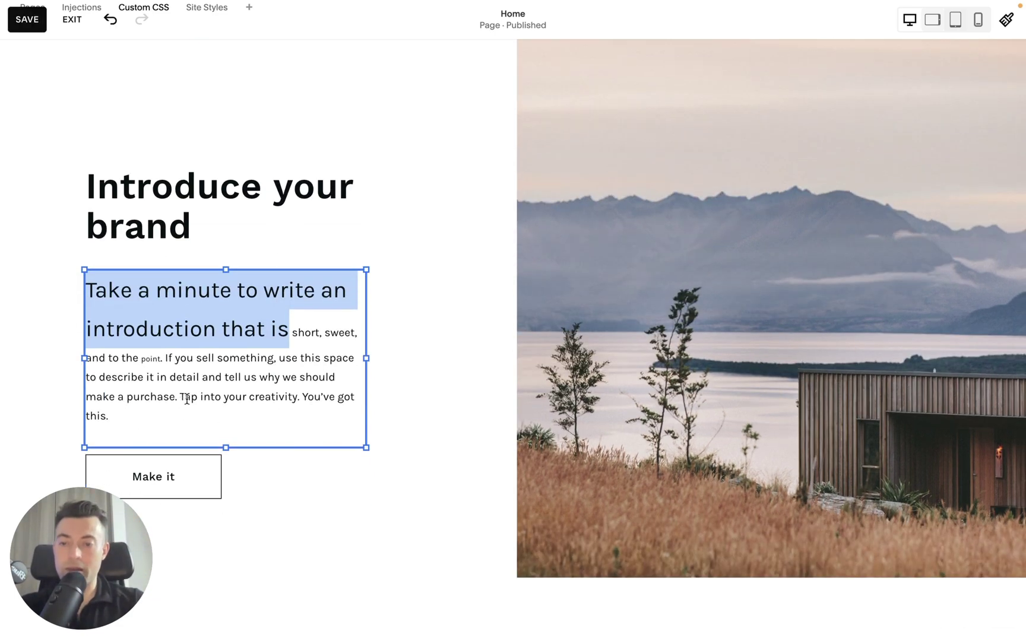
{"action": "double_click", "coordinate": [187, 398]}
{"action": "left_click_drag", "start_coordinate": [187, 399], "coordinate": [214, 417]}
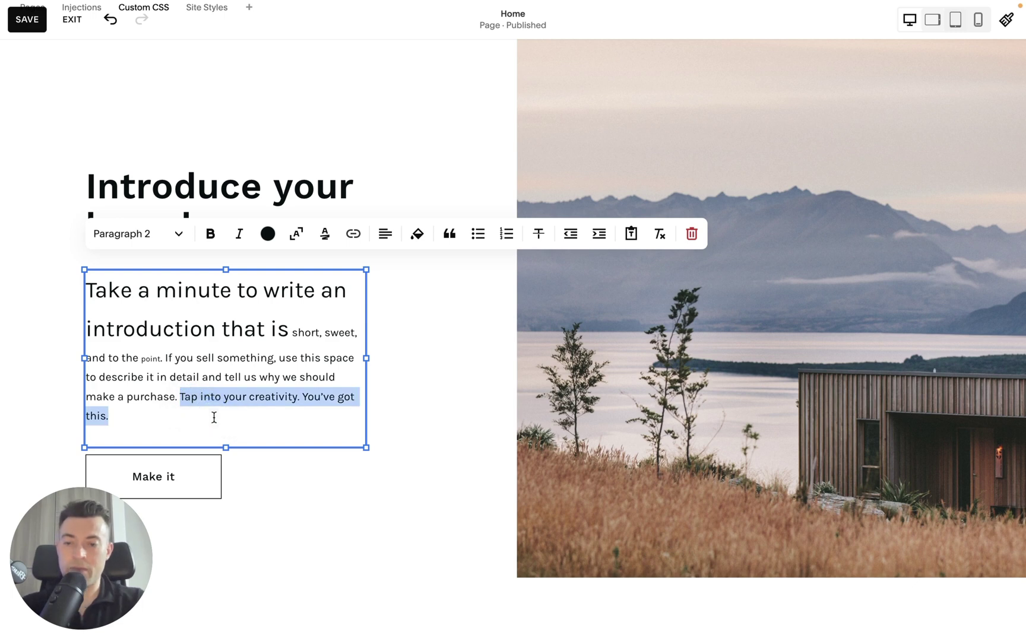
{"action": "left_click", "coordinate": [436, 387]}
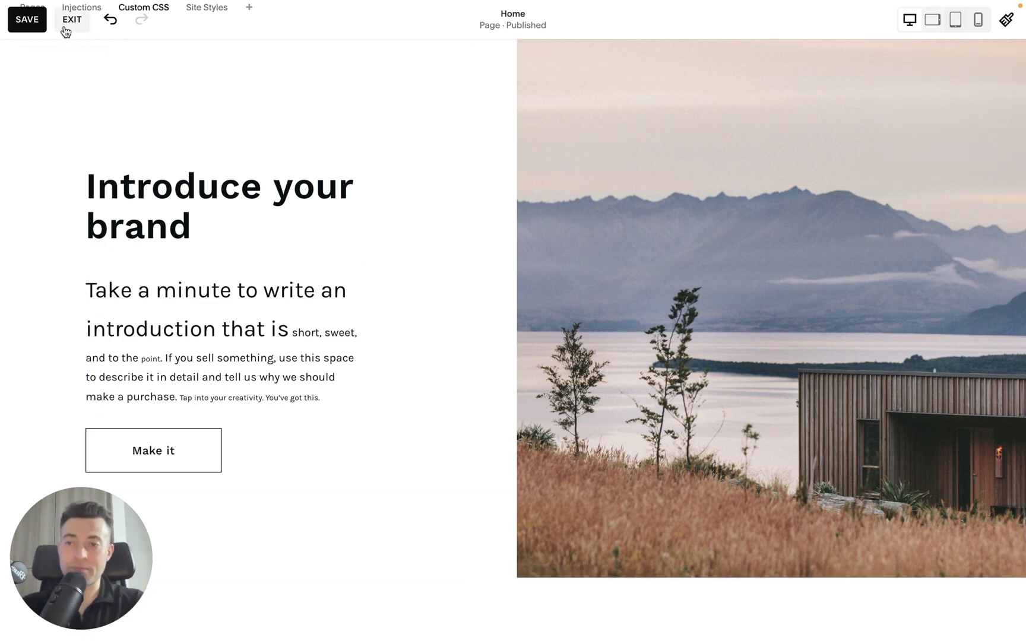
{"action": "left_click", "coordinate": [72, 20]}
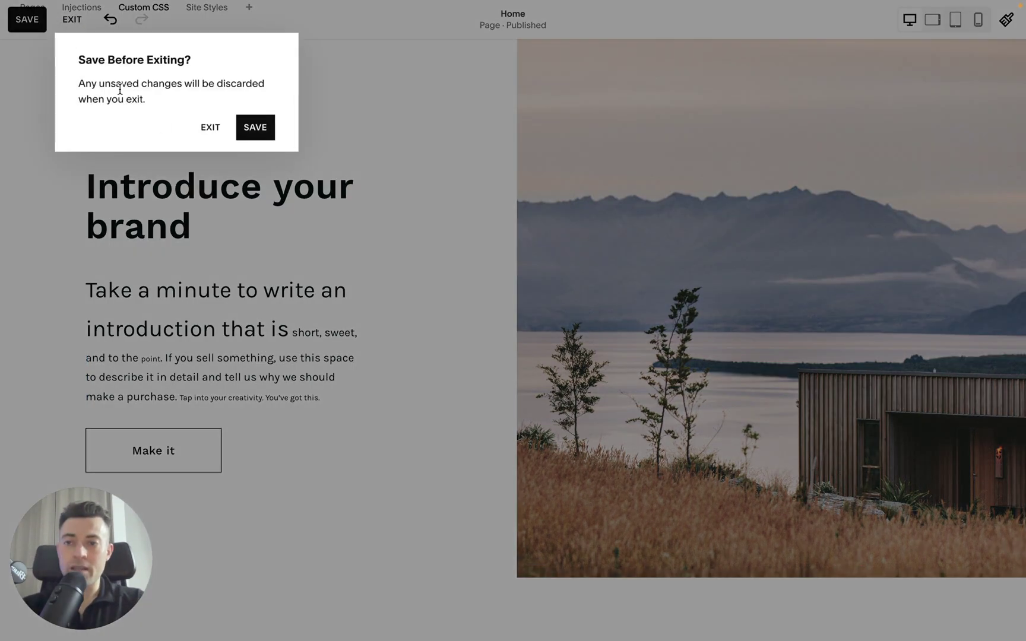
{"action": "left_click", "coordinate": [209, 129]}
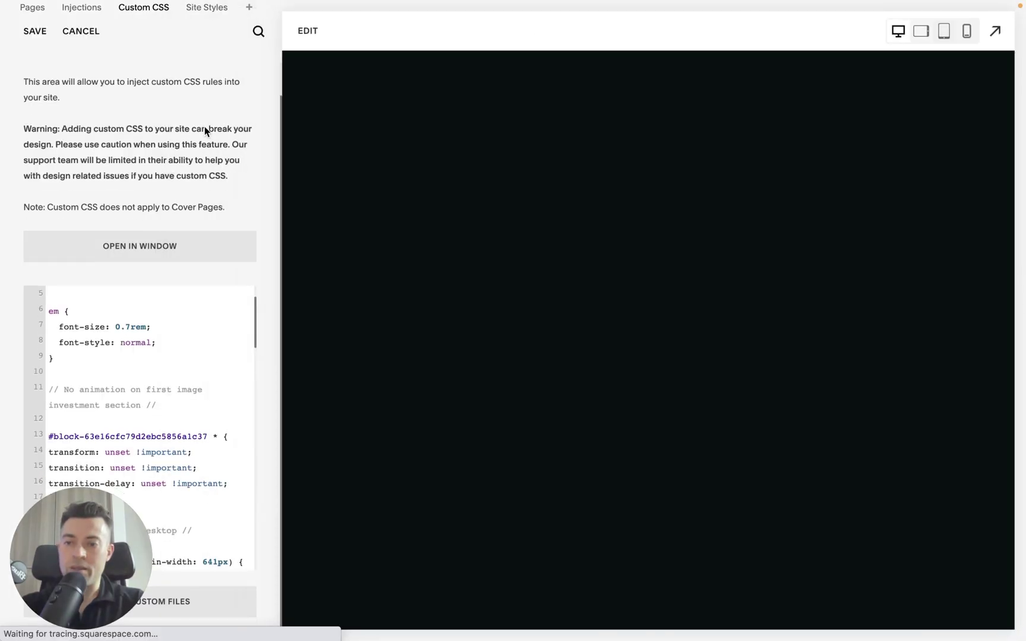
- Review the strong and em rules and check the enlarged 'minute' and small 'point' in the preview
{"action": "scroll", "coordinate": [166, 330], "scroll_direction": "up", "scroll_amount": 2}
{"action": "double_click", "coordinate": [62, 299]}
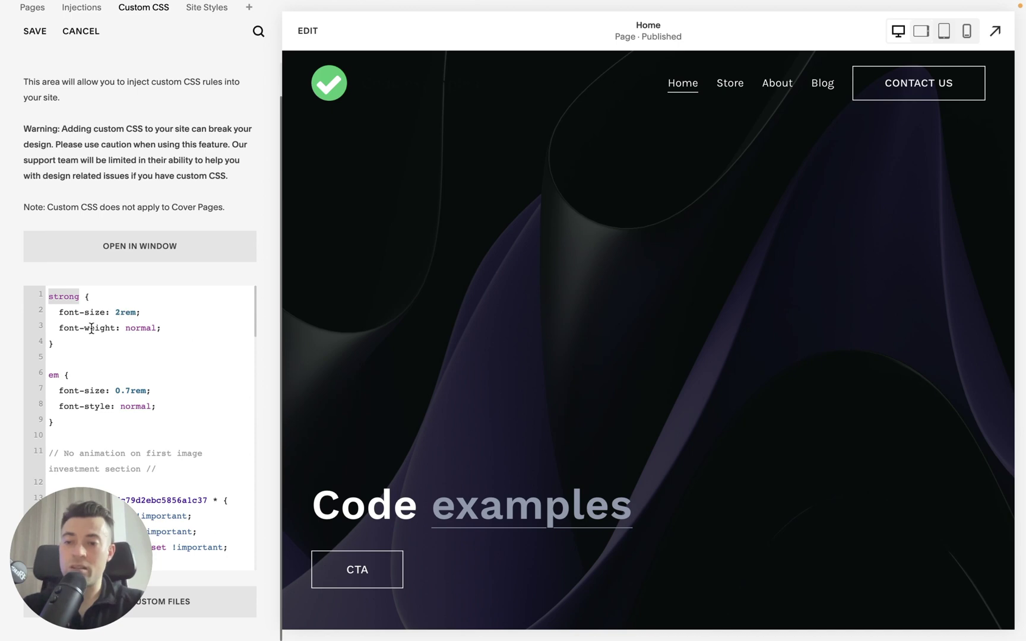
{"action": "left_click", "coordinate": [60, 327]}
{"action": "left_click_drag", "start_coordinate": [60, 325], "coordinate": [161, 329]}
{"action": "scroll", "coordinate": [161, 329], "scroll_direction": "down", "scroll_amount": 5}
{"action": "scroll", "coordinate": [123, 324], "scroll_direction": "up", "scroll_amount": 5}
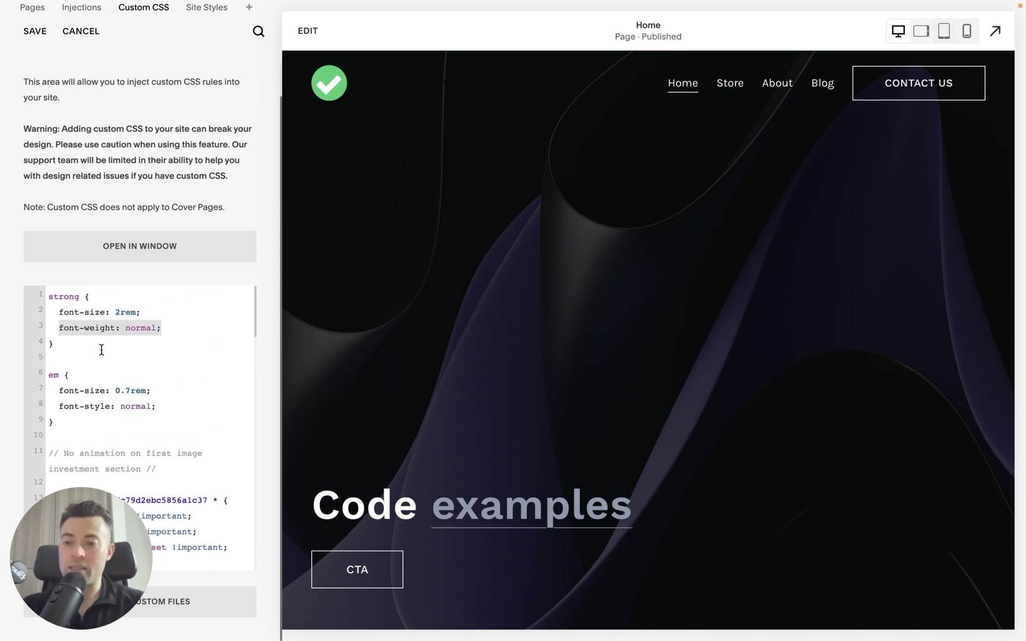
{"action": "left_click_drag", "start_coordinate": [158, 406], "coordinate": [60, 401]}
{"action": "left_click", "coordinate": [129, 374]}
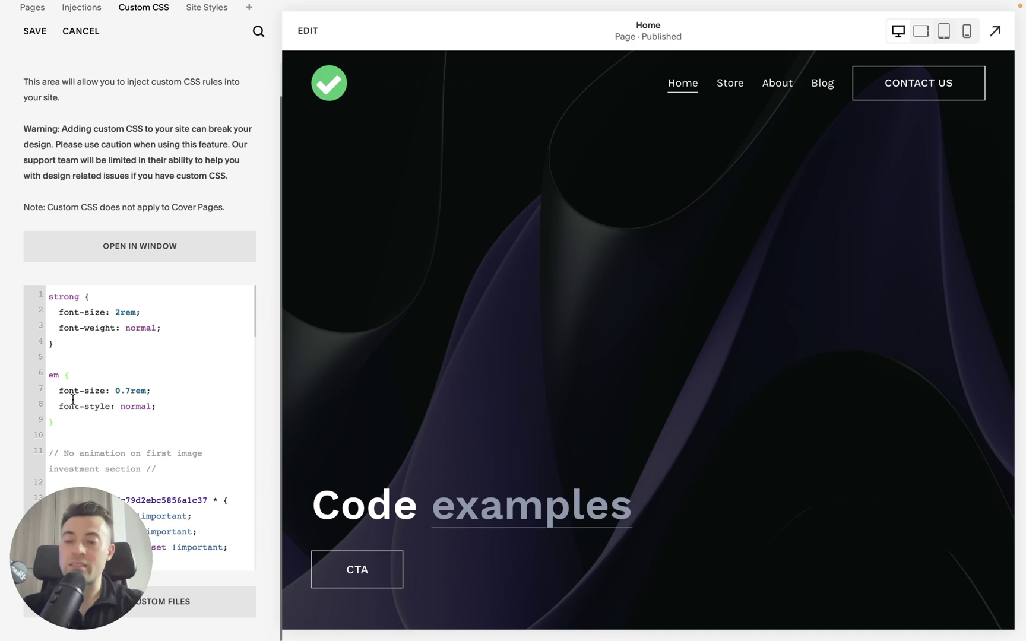
{"action": "scroll", "coordinate": [585, 420], "scroll_direction": "down", "scroll_amount": 15}
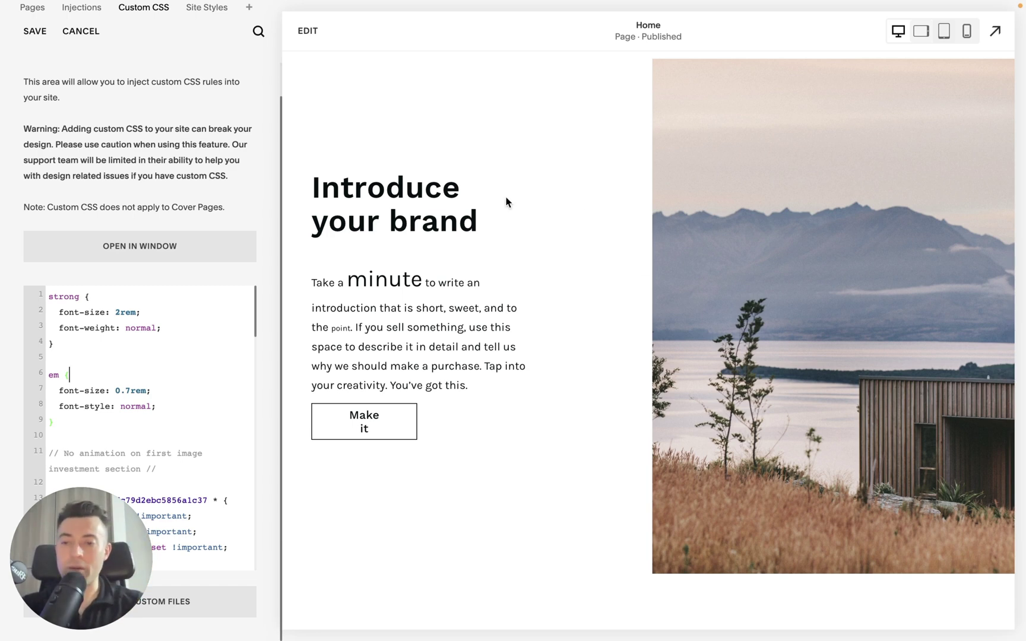
- Wrap the strong rule in an extra brace pair, opening on line 2 and closing on line 7
{"action": "left_click", "coordinate": [49, 297]}
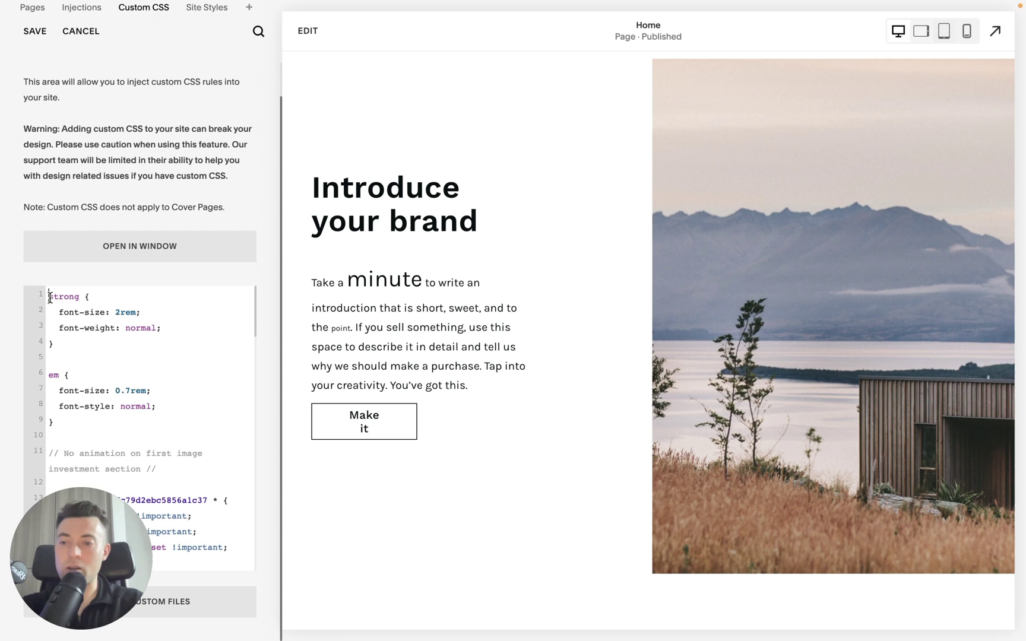
{"action": "key", "text": "Return"}
{"action": "type", "text": "{"}
{"action": "key", "text": "Return"}
{"action": "left_click", "coordinate": [67, 374]}
{"action": "key", "text": "Return"}
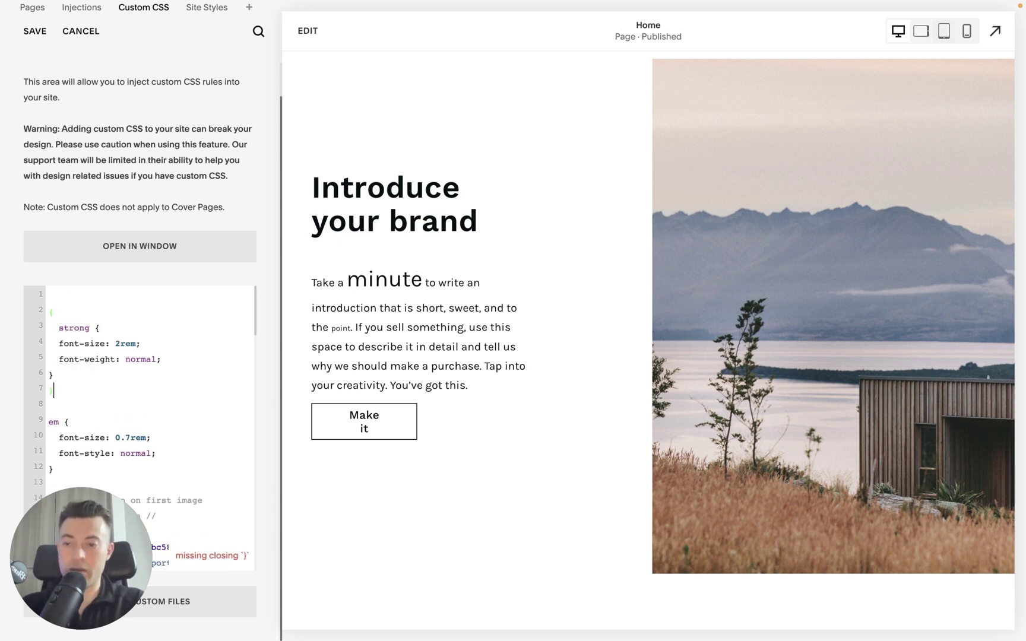
{"action": "type", "text": "}"}
{"action": "left_click", "coordinate": [48, 310]}
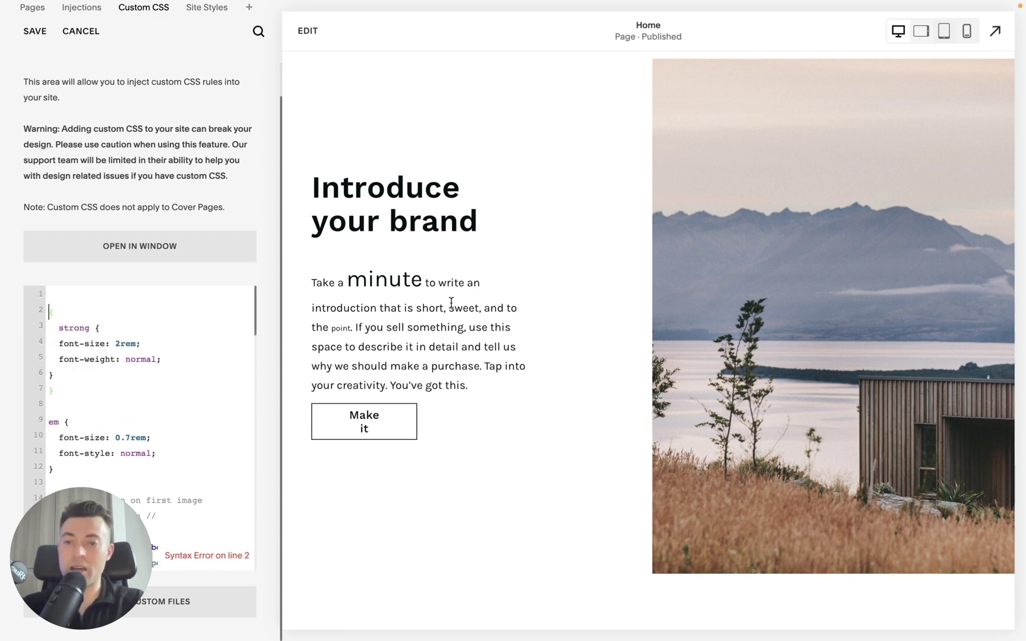
- Exit Chrome's full-screen mode to reveal the browser toolbar
{"action": "scroll", "coordinate": [401, 382], "scroll_direction": "up", "scroll_amount": 3}
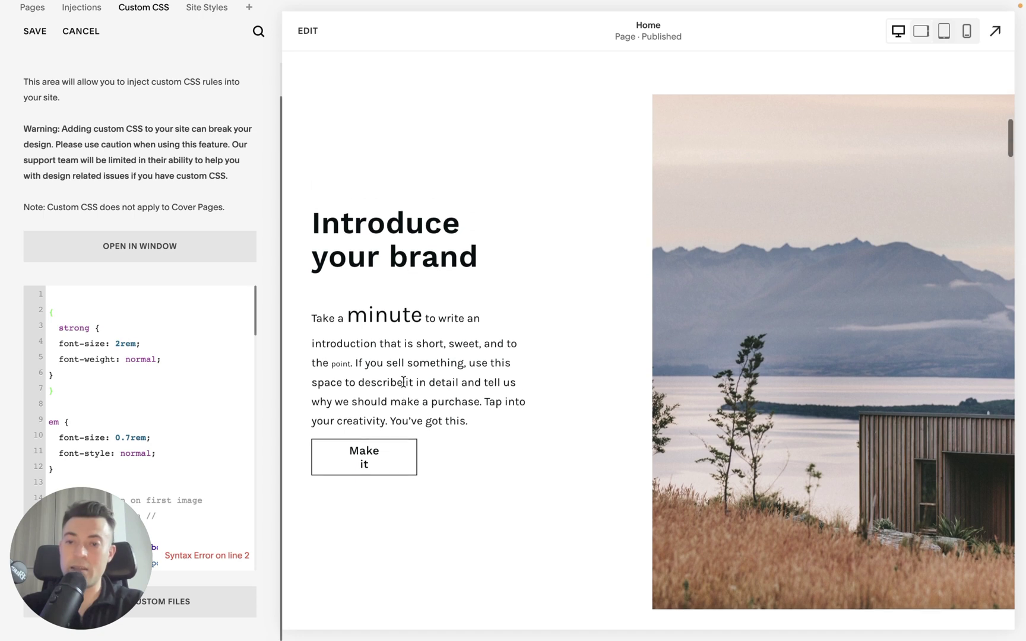
{"action": "scroll", "coordinate": [434, 307], "scroll_direction": "up", "scroll_amount": 5}
{"action": "scroll", "coordinate": [434, 306], "scroll_direction": "up", "scroll_amount": 10}
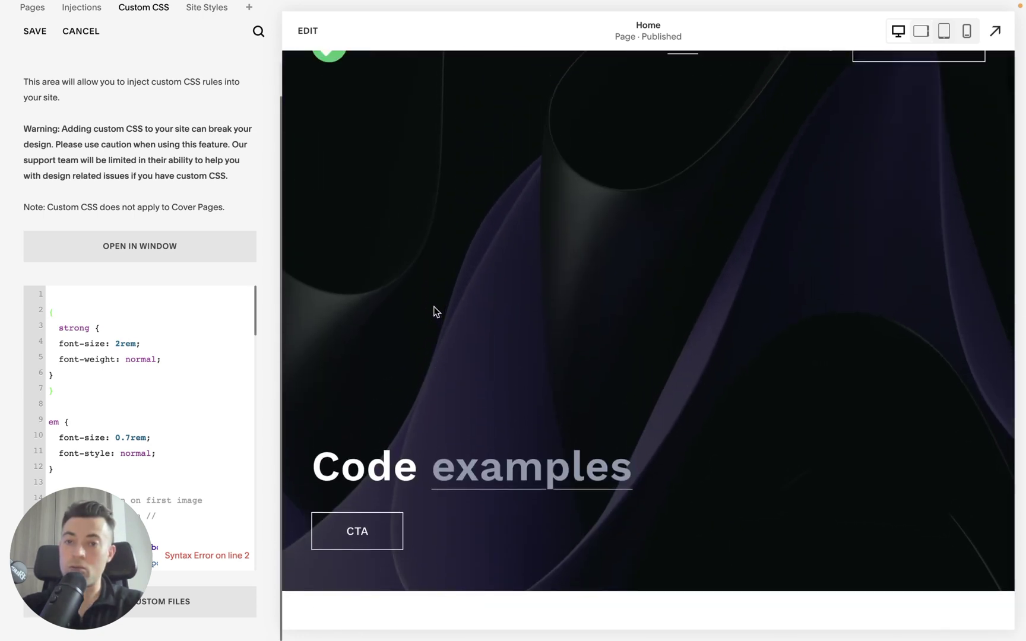
{"action": "mouse_move", "coordinate": [637, 6]}
{"action": "left_click", "coordinate": [47, 27]}
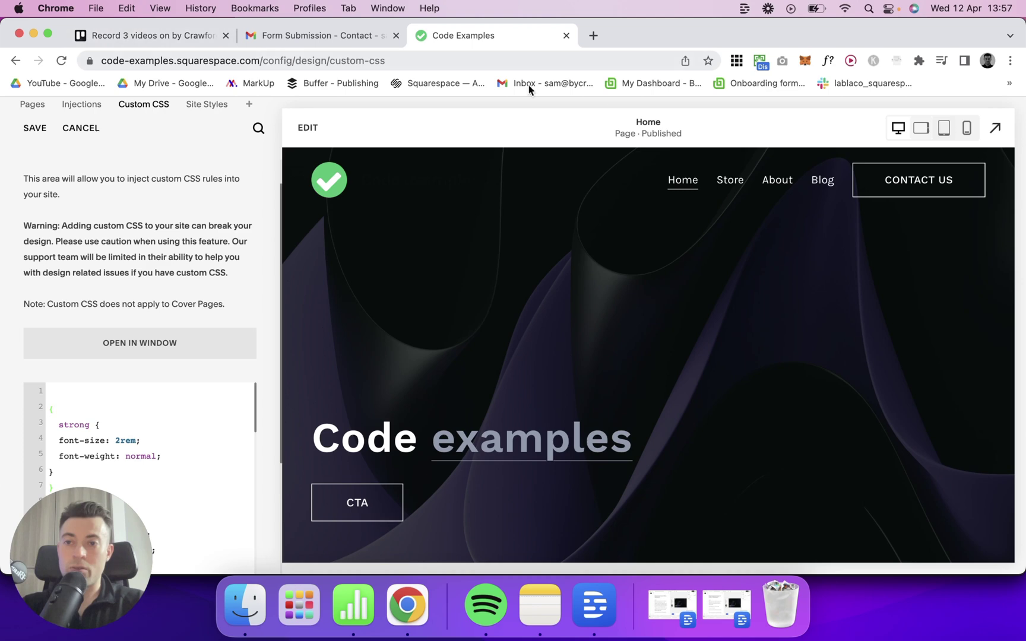
- Overlay block IDs on the preview, finding #block-2be98d500a601abc9a9a on the intro paragraph
{"action": "left_click", "coordinate": [734, 66]}
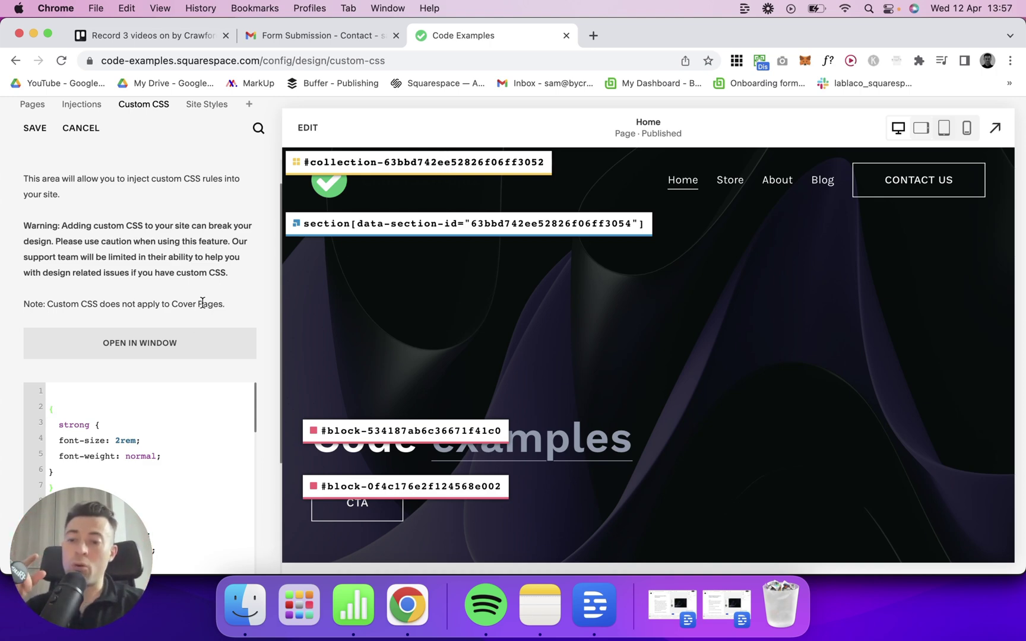
{"action": "scroll", "coordinate": [135, 391], "scroll_direction": "down", "scroll_amount": 10}
{"action": "scroll", "coordinate": [112, 422], "scroll_direction": "up", "scroll_amount": 5}
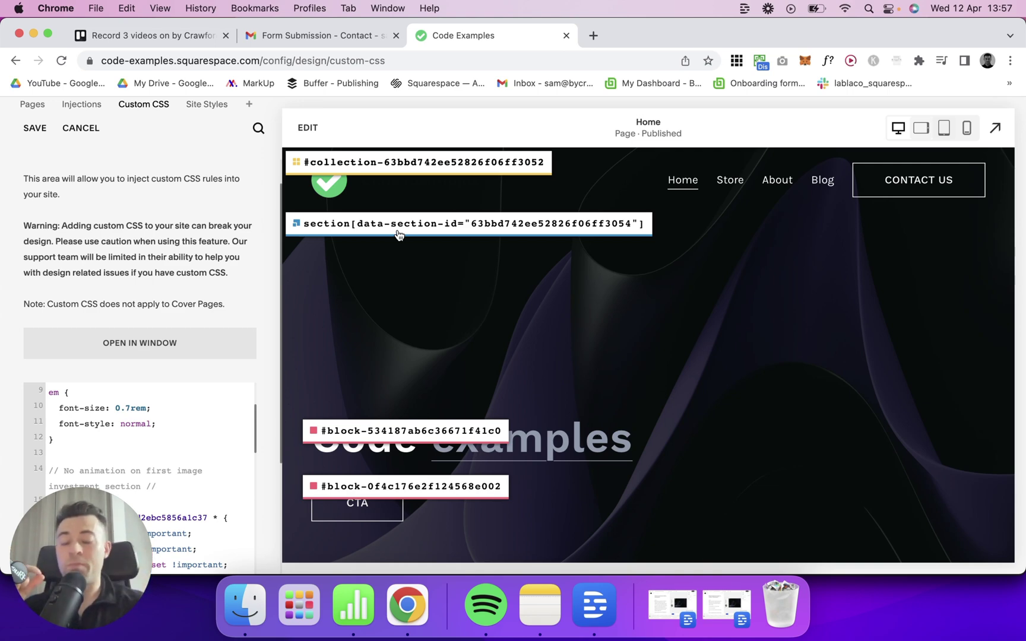
{"action": "scroll", "coordinate": [623, 353], "scroll_direction": "down", "scroll_amount": 10}
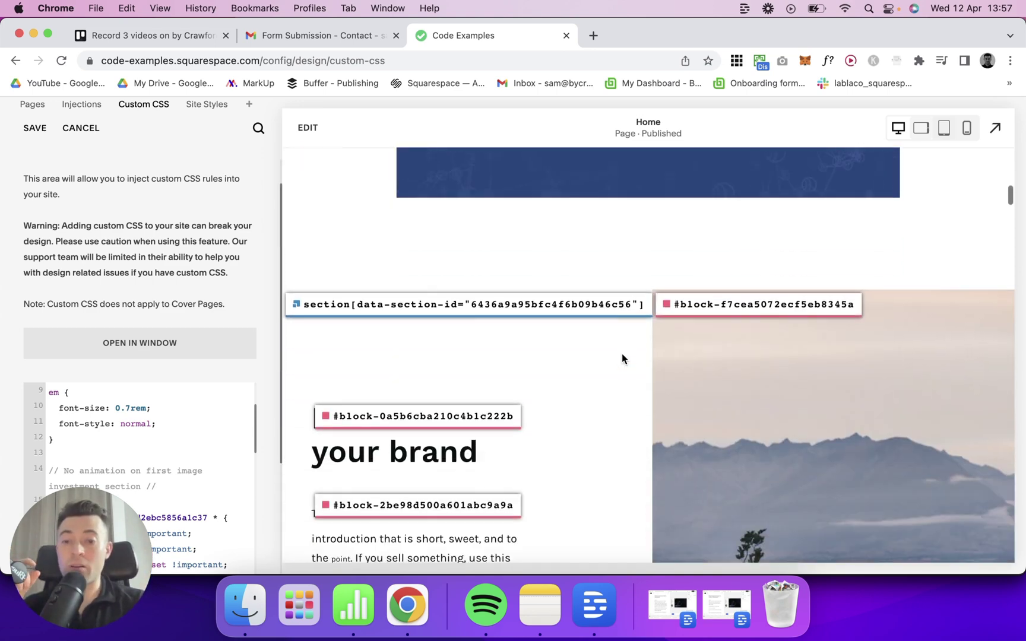
{"action": "scroll", "coordinate": [622, 358], "scroll_direction": "down", "scroll_amount": 5}
{"action": "scroll", "coordinate": [170, 418], "scroll_direction": "up", "scroll_amount": 2}
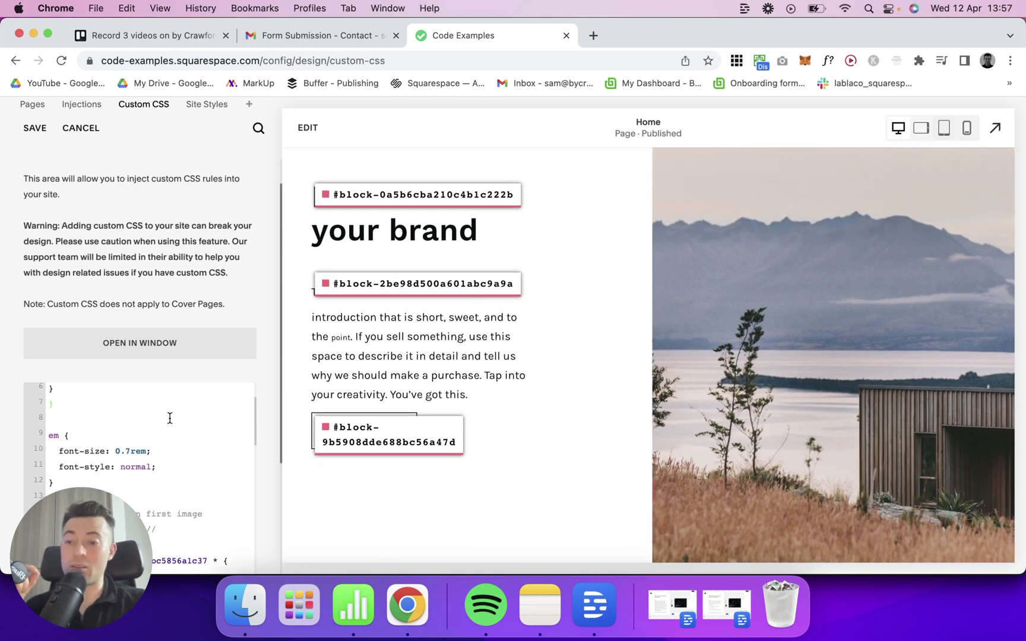
{"action": "scroll", "coordinate": [103, 415], "scroll_direction": "down", "scroll_amount": 2}
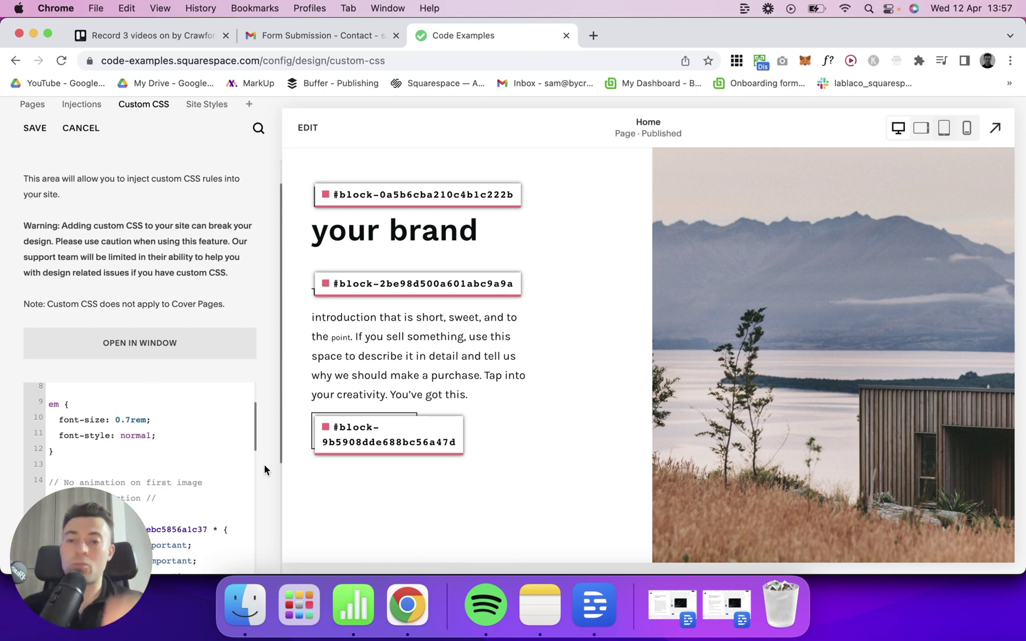
- Paste #block-2be98d500a601abc9a9a before the outer opening brace on line 2
{"action": "left_click", "coordinate": [451, 292]}
{"action": "scroll", "coordinate": [121, 414], "scroll_direction": "up", "scroll_amount": 3}
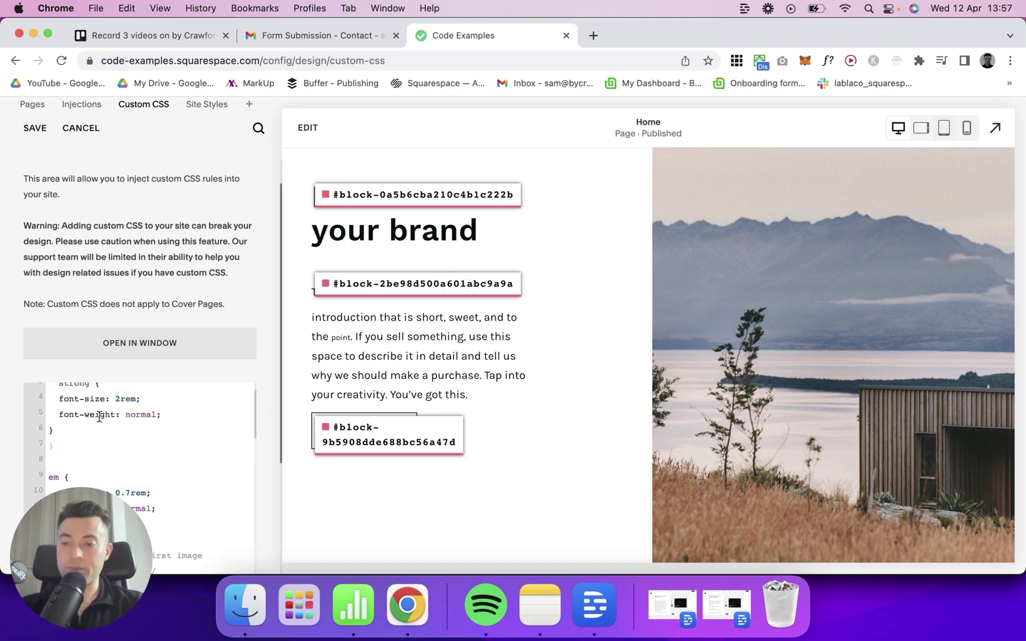
{"action": "scroll", "coordinate": [99, 415], "scroll_direction": "up", "scroll_amount": 2}
{"action": "scroll", "coordinate": [47, 415], "scroll_direction": "up", "scroll_amount": 1}
{"action": "left_click", "coordinate": [49, 420]}
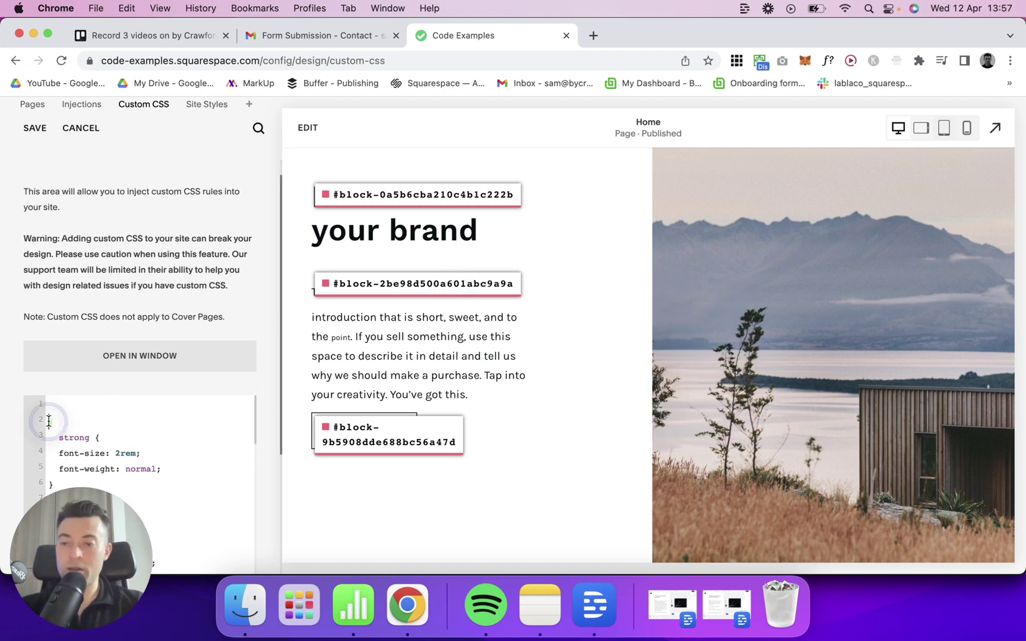
{"action": "key", "text": "super+v"}
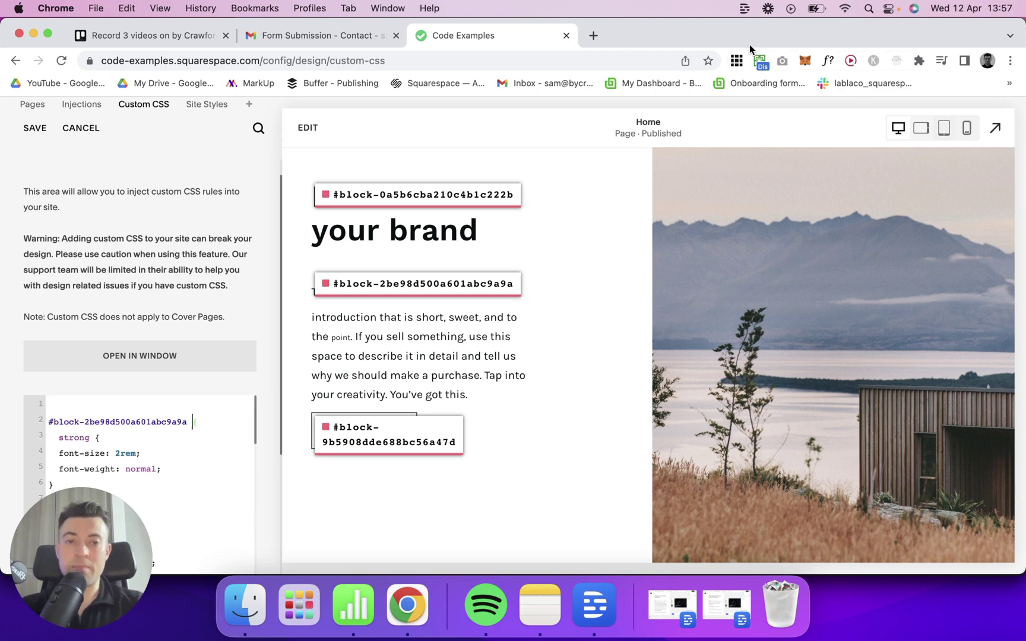
- Show the block ID labels again and copy #block-63f8e62bef5aa753ddb6acb4
{"action": "scroll", "coordinate": [505, 368], "scroll_direction": "down", "scroll_amount": 1}
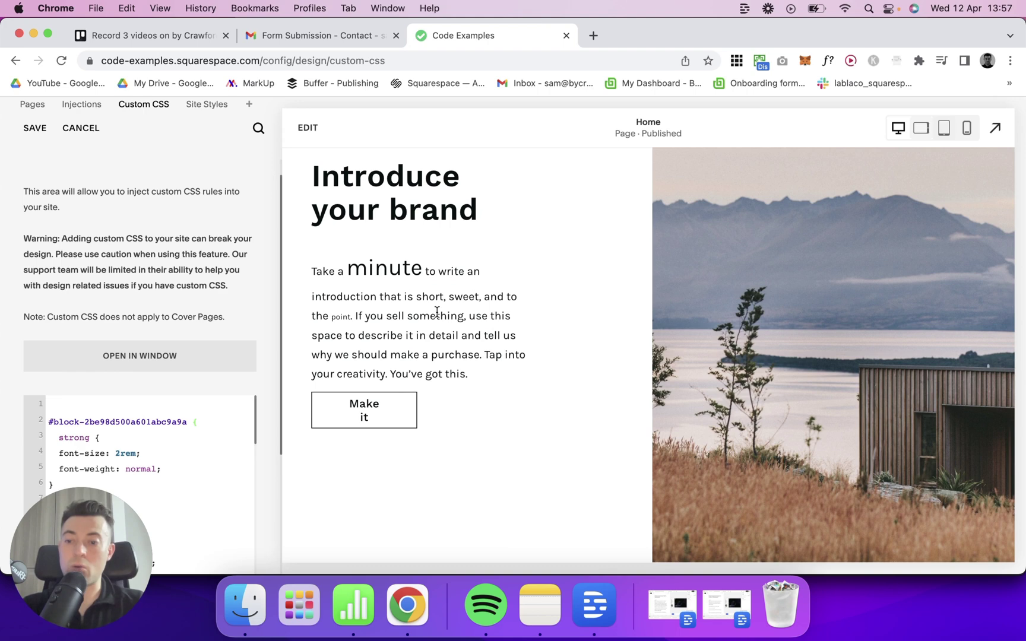
{"action": "scroll", "coordinate": [429, 278], "scroll_direction": "down", "scroll_amount": 1}
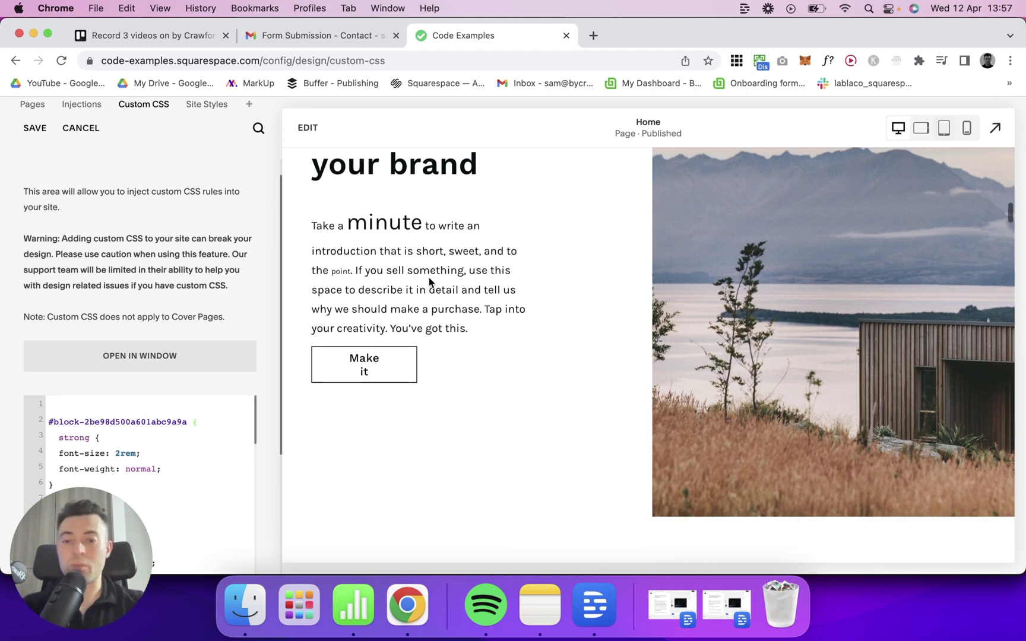
{"action": "scroll", "coordinate": [429, 277], "scroll_direction": "down", "scroll_amount": 4}
{"action": "left_click", "coordinate": [735, 58]}
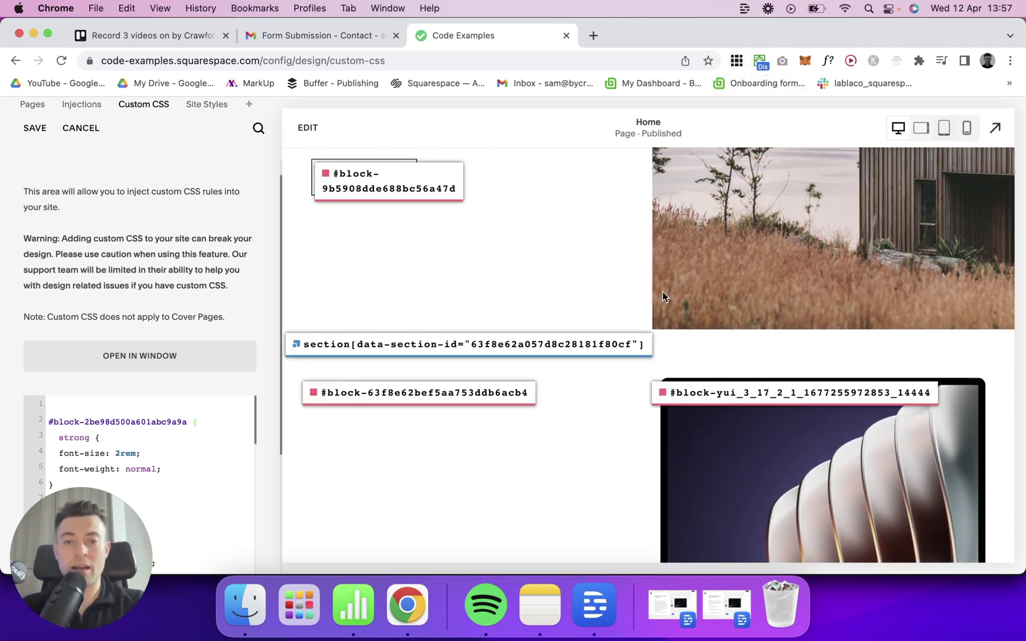
{"action": "left_click", "coordinate": [466, 401]}
{"action": "scroll", "coordinate": [140, 267], "scroll_direction": "down", "scroll_amount": 1}
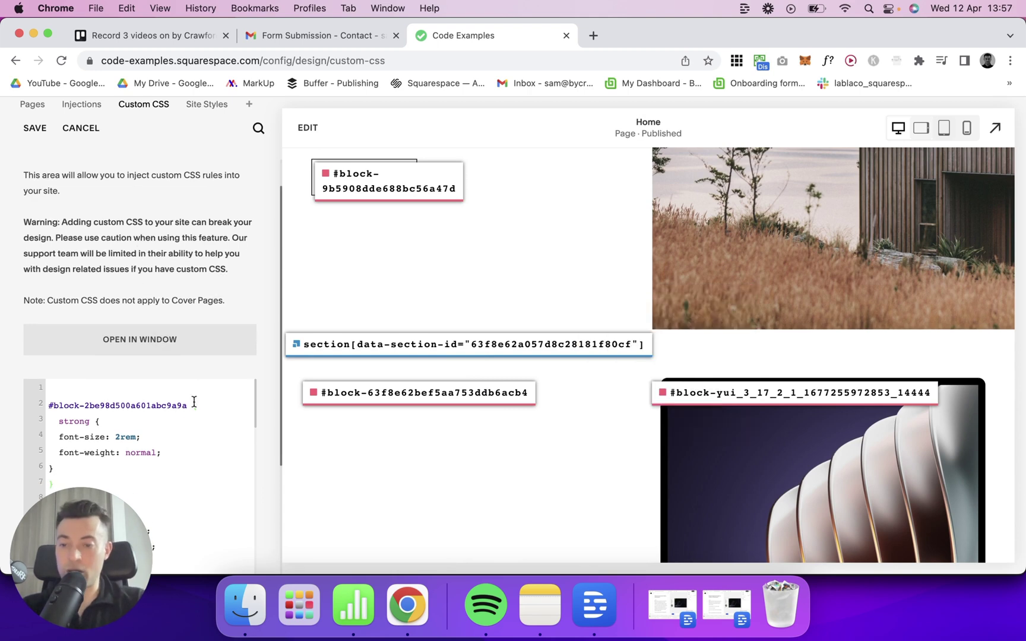
- Replace the old ID on line 2 with #block-63f8e62bef5aa753ddb6acb4 and hide the block ID labels
{"action": "left_click_drag", "start_coordinate": [191, 405], "coordinate": [49, 405]}
{"action": "key", "text": "super+v"}
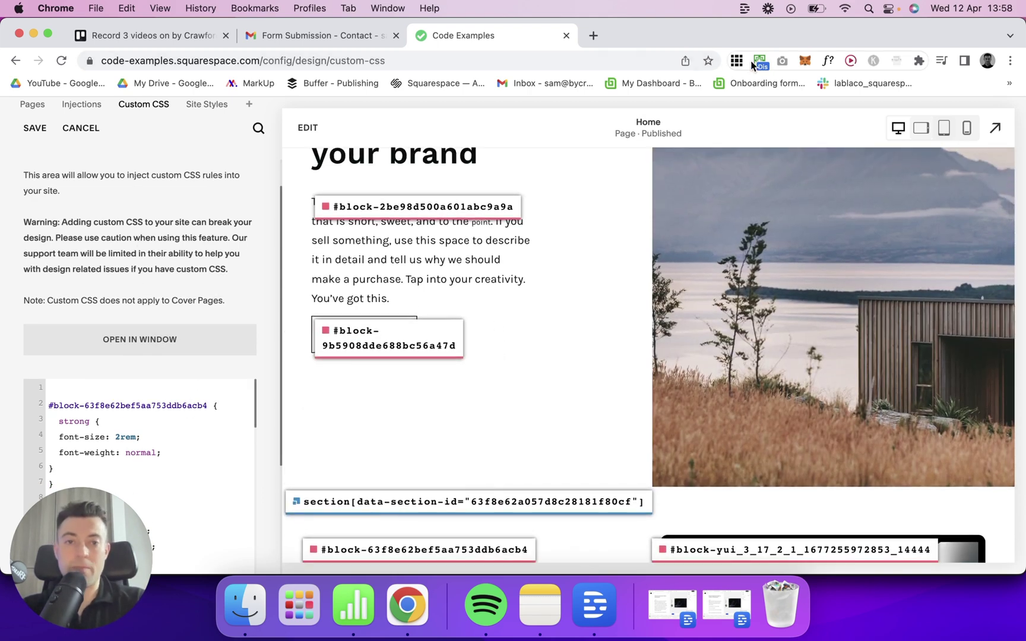
{"action": "left_click", "coordinate": [754, 61]}
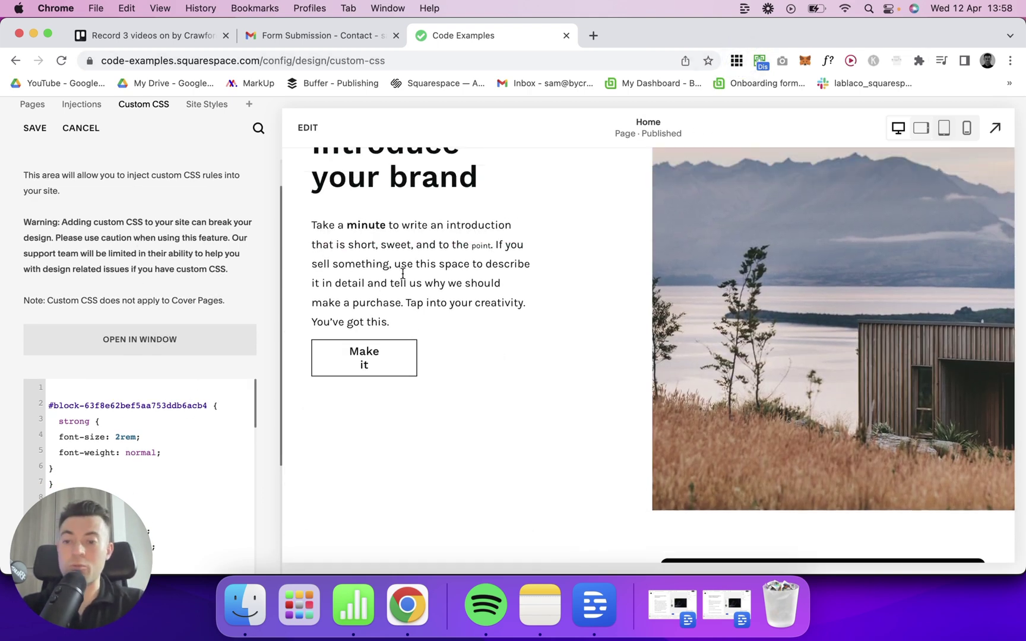
{"action": "scroll", "coordinate": [153, 286], "scroll_direction": "down", "scroll_amount": 2}
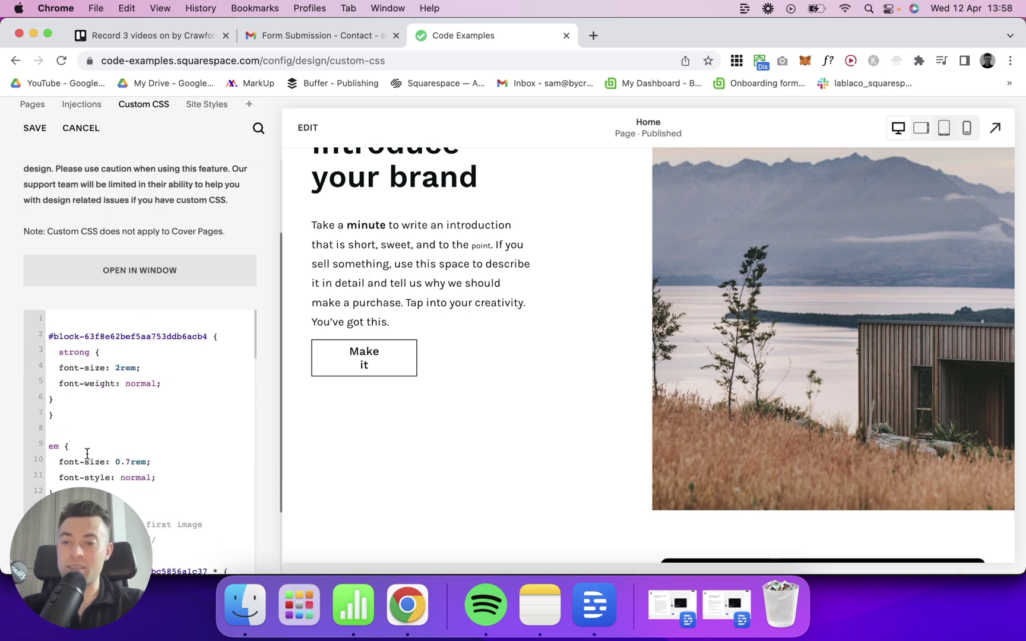
{"action": "scroll", "coordinate": [87, 453], "scroll_direction": "down", "scroll_amount": 1}
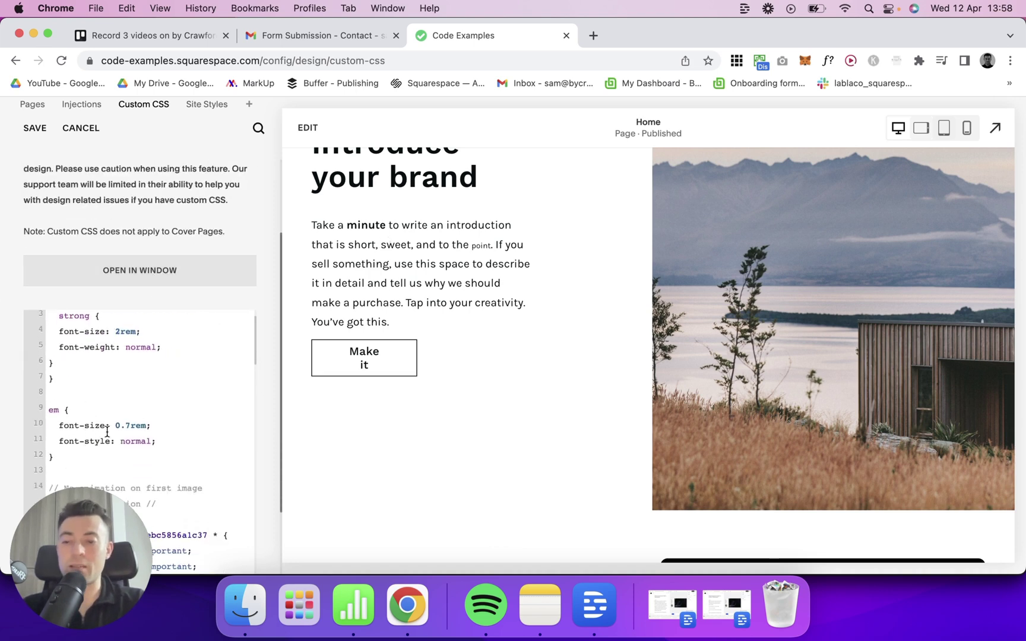
{"action": "scroll", "coordinate": [121, 409], "scroll_direction": "up", "scroll_amount": 2}
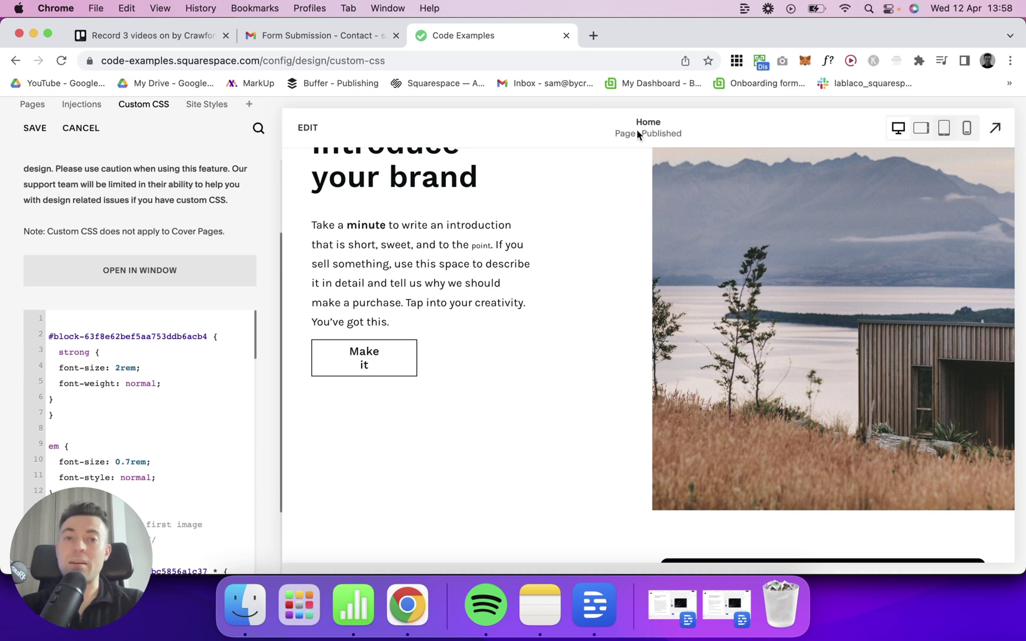